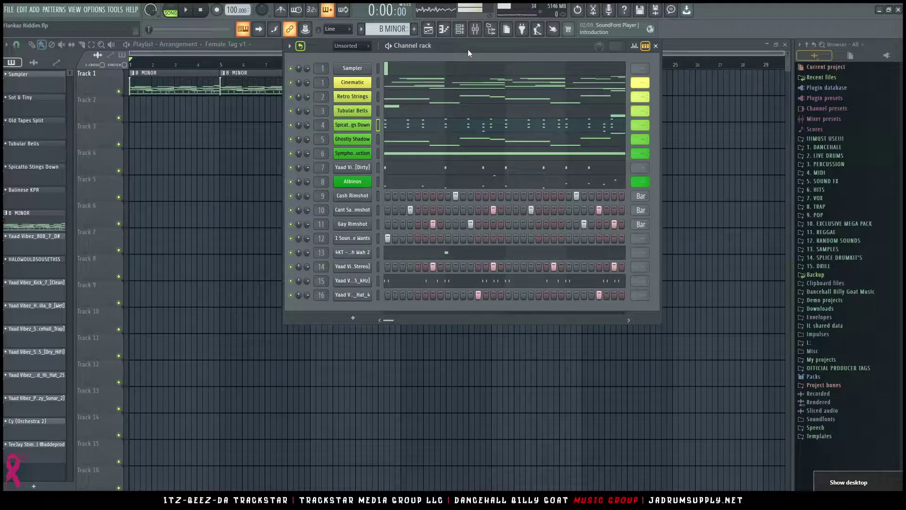
# Delete the patterns listed above B MINOR, from Sampler through Balinese KPR, confirming each deletion
pyautogui.click(41, 85)
pyautogui.press('Delete')
pyautogui.press('Return')
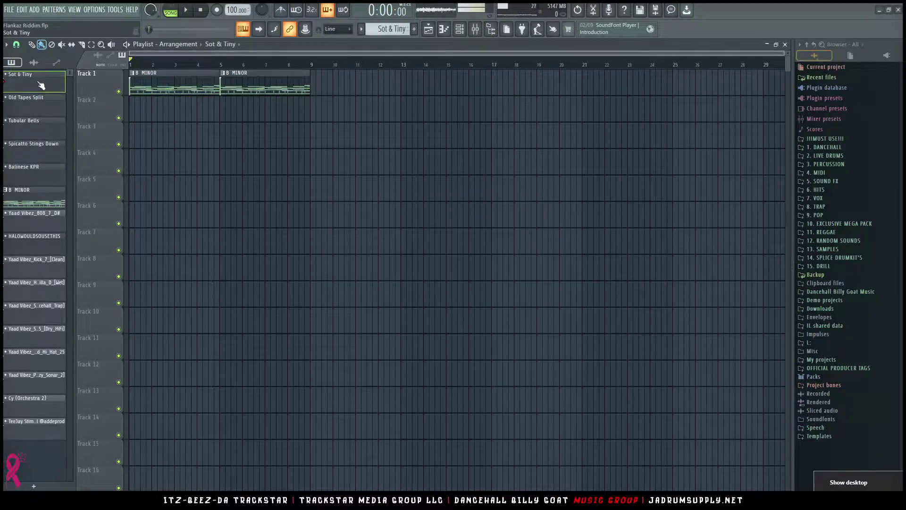
pyautogui.press('Delete')
pyautogui.press('Return')
pyautogui.press('Delete')
pyautogui.press('Return')
pyautogui.press('Delete')
pyautogui.press('Return')
pyautogui.press('Delete')
pyautogui.press('Return')
pyautogui.press('Delete')
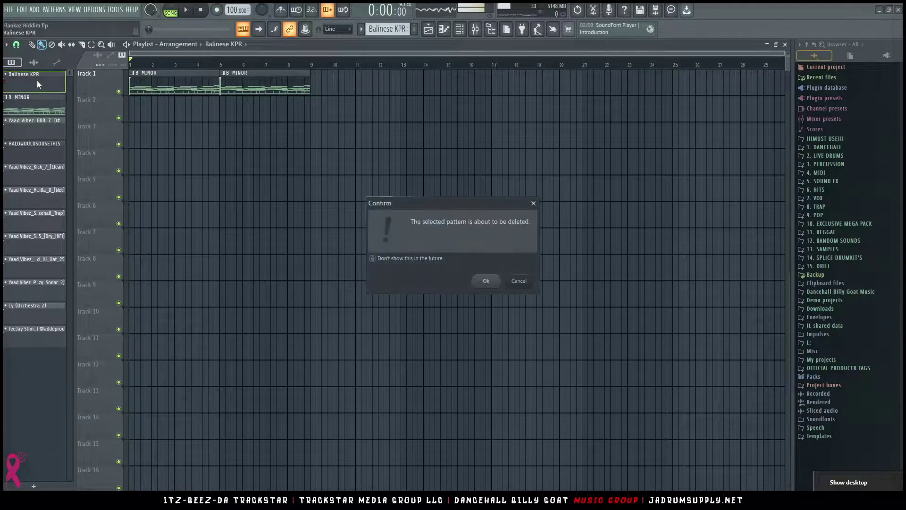
pyautogui.press('Return')
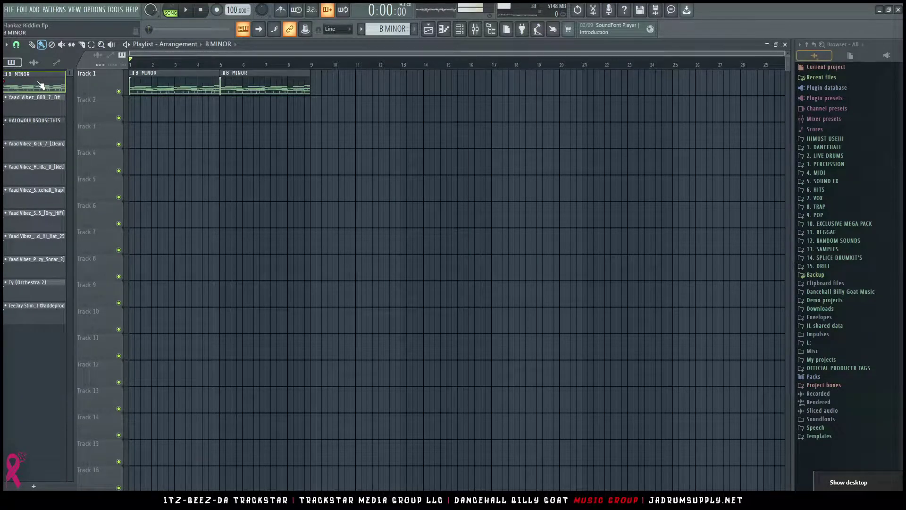
# Delete all patterns listed below B MINOR, from Yaad Vibez_808_7_D# through the TeeJay Stimulate Cymbal pattern
pyautogui.click(47, 111)
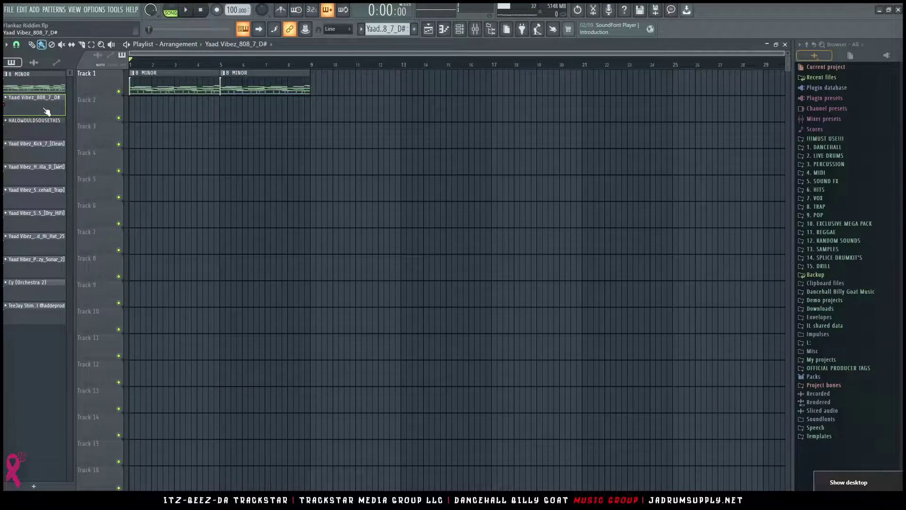
pyautogui.press('Delete')
pyautogui.press('Return')
pyautogui.press('Delete')
pyautogui.press('Return')
pyautogui.press('Delete')
pyautogui.press('Return')
pyautogui.press('Delete')
pyautogui.press('Return')
pyautogui.press('Delete')
pyautogui.press('Return')
pyautogui.press('Delete')
pyautogui.press('Return')
pyautogui.press('Delete')
pyautogui.press('Return')
pyautogui.press('Delete')
pyautogui.press('Return')
pyautogui.press('Delete')
pyautogui.press('Return')
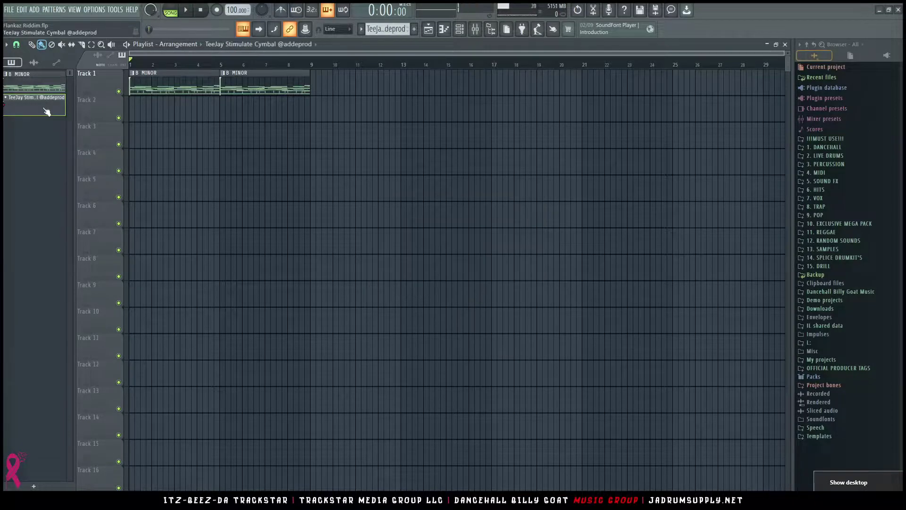
pyautogui.press('Delete')
pyautogui.press('Return')
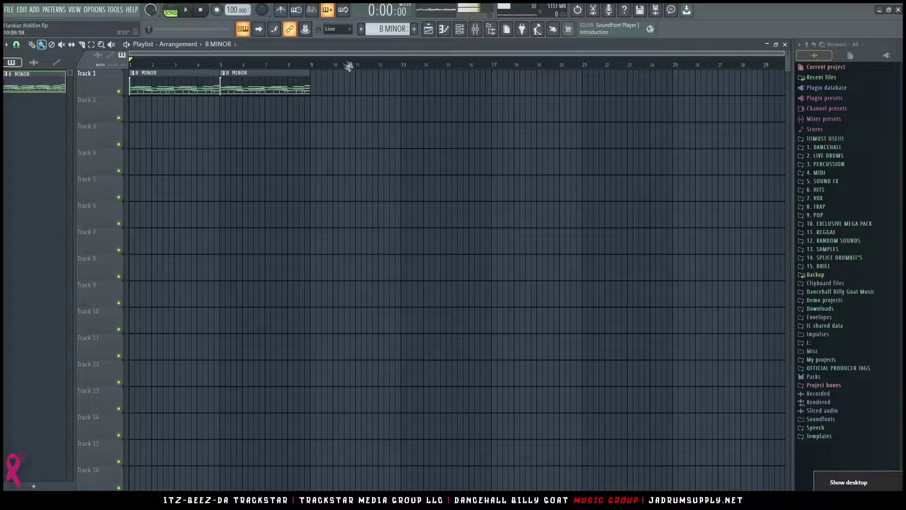
# Play back the B MINOR arrangement, show the channel rack, and stop playback
pyautogui.press('space')
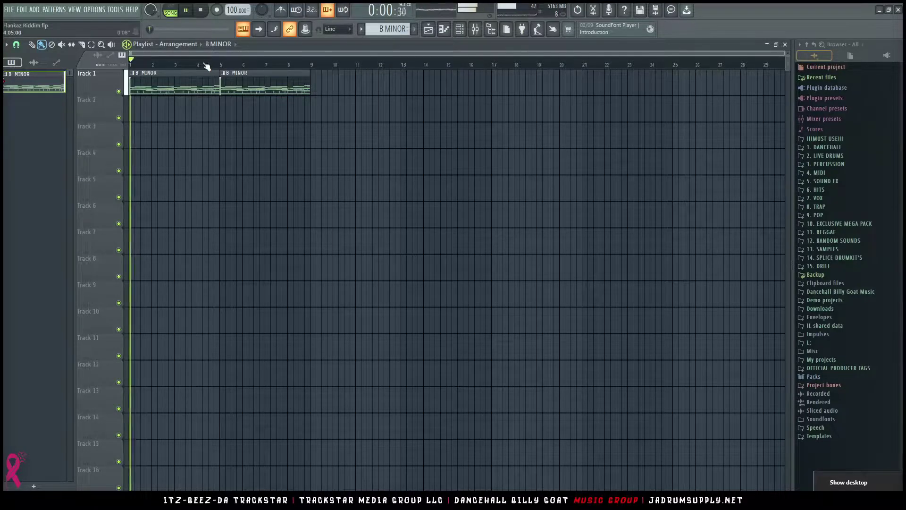
pyautogui.click(459, 29)
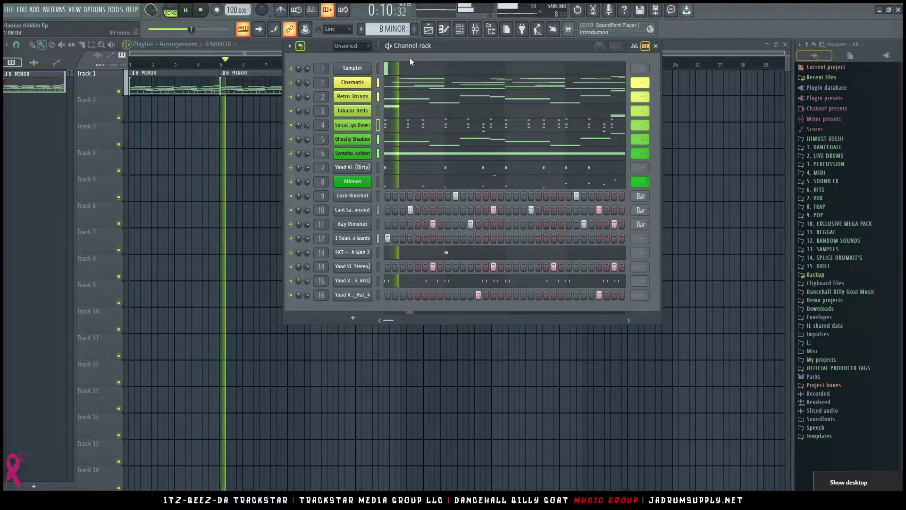
pyautogui.press('space')
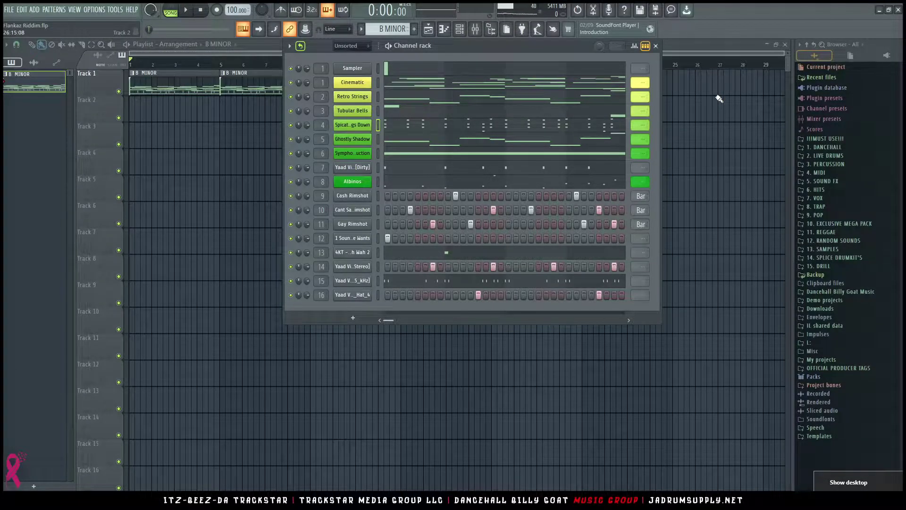
# Open the Bonus Snare's folder of the Yaad Vibes Drumkit Deluxe Edition under 1. DANCEHALL
pyautogui.click(827, 147)
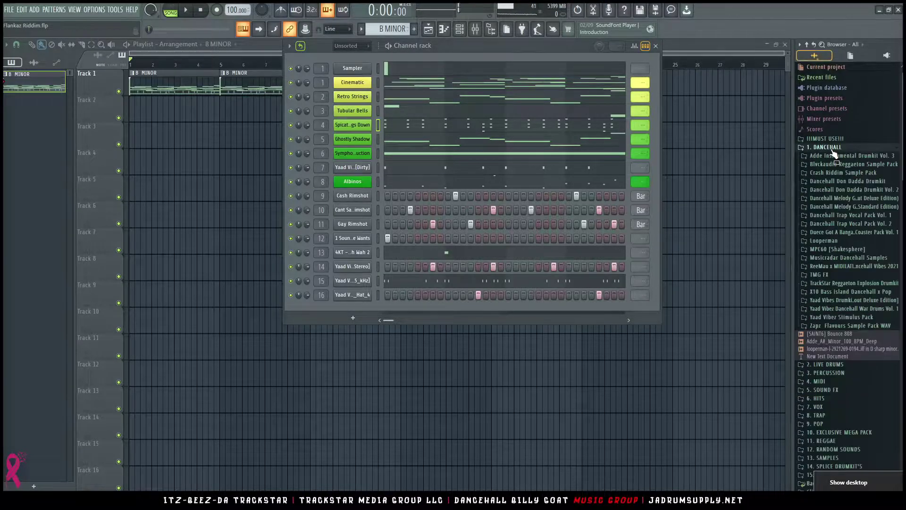
pyautogui.scroll(-3, 835, 316)
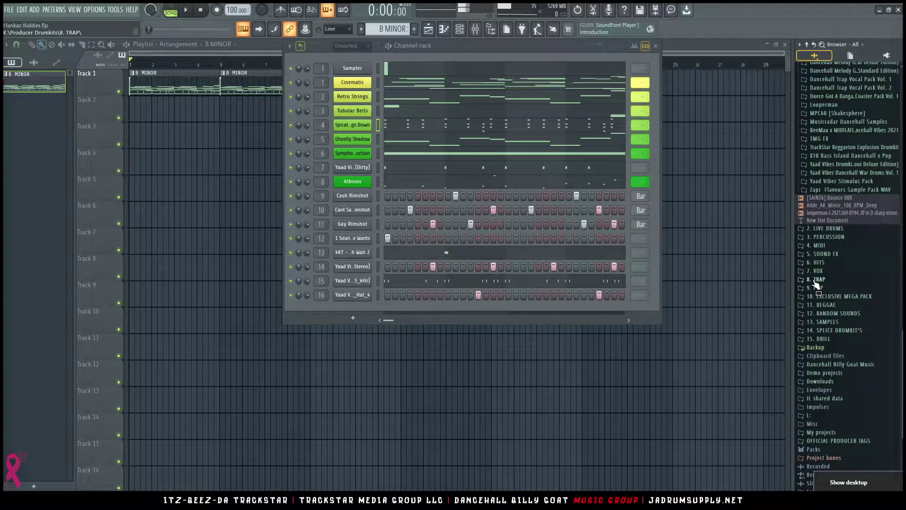
pyautogui.scroll(-3, 830, 265)
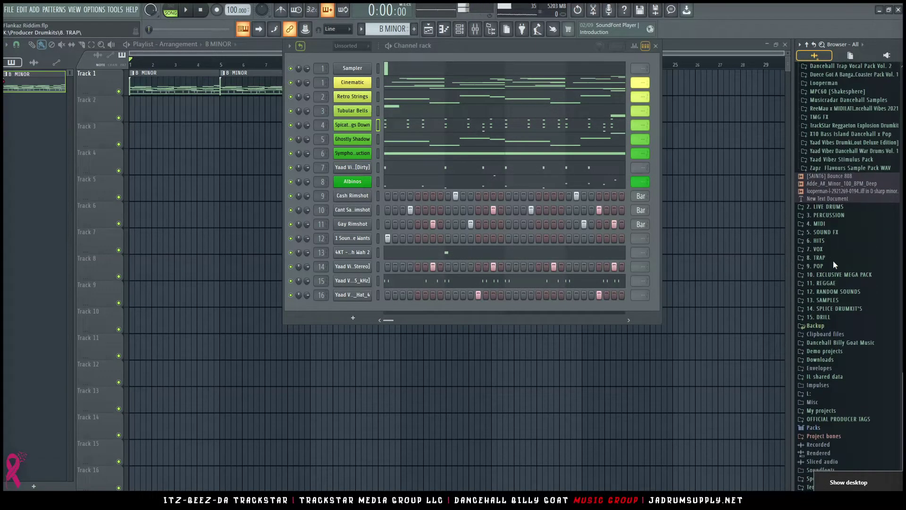
pyautogui.scroll(6, 836, 269)
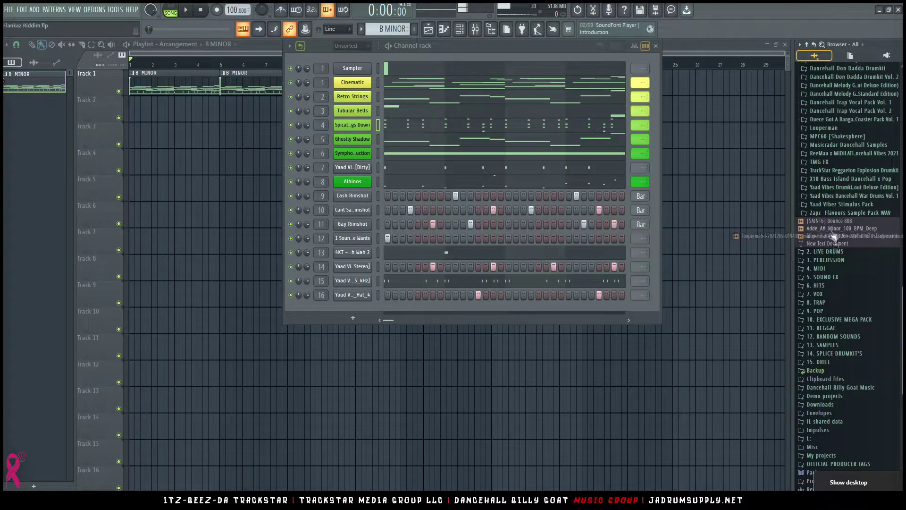
pyautogui.click(847, 299)
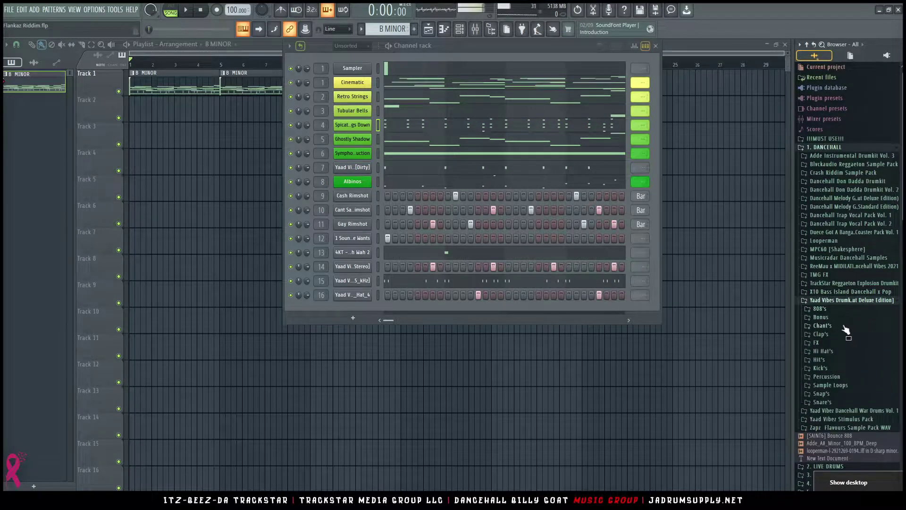
pyautogui.click(831, 320)
pyautogui.scroll(-2, 832, 319)
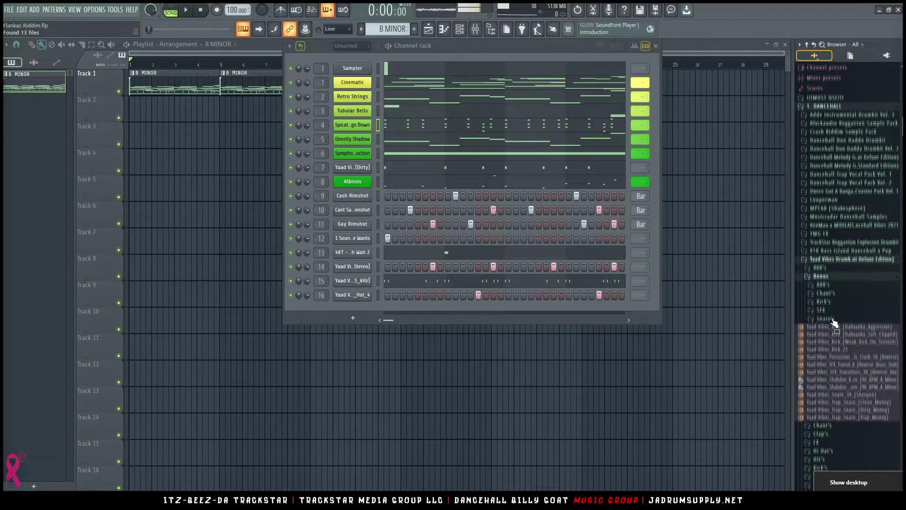
pyautogui.click(831, 310)
pyautogui.scroll(-4, 833, 309)
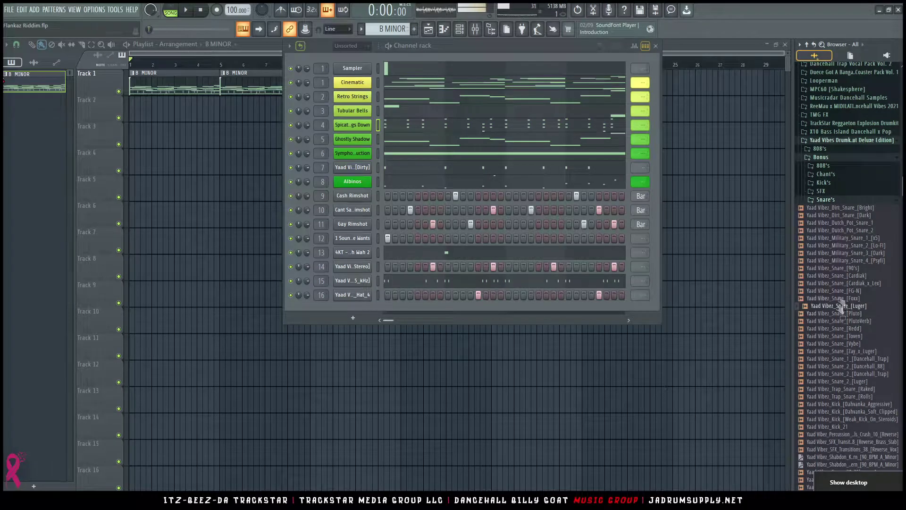
# Audition the Yaad Vibez snare samples, including the Dancehall_Trap, Toven, Vybe, Luger and Cardiak_x_Lex versions, comparing their sound
pyautogui.click(860, 359)
pyautogui.click(851, 367)
pyautogui.click(841, 351)
pyautogui.click(863, 359)
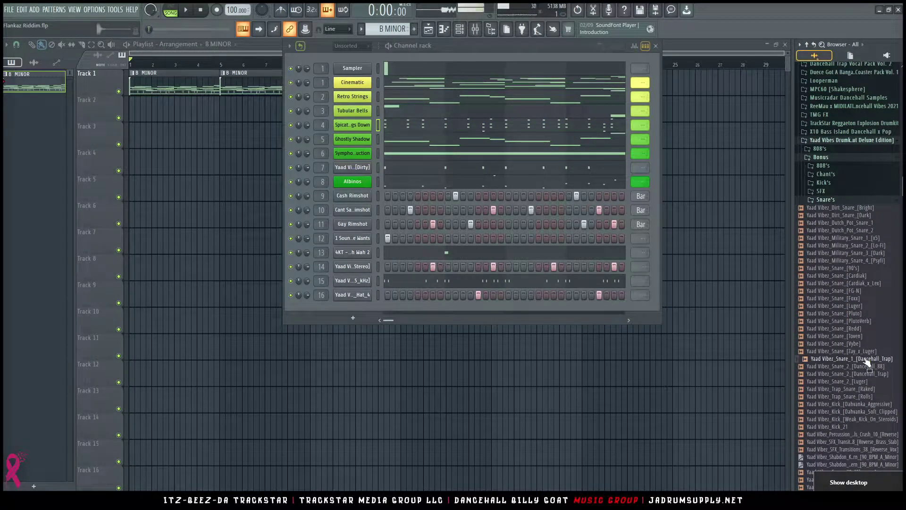
pyautogui.click(878, 373)
pyautogui.click(855, 337)
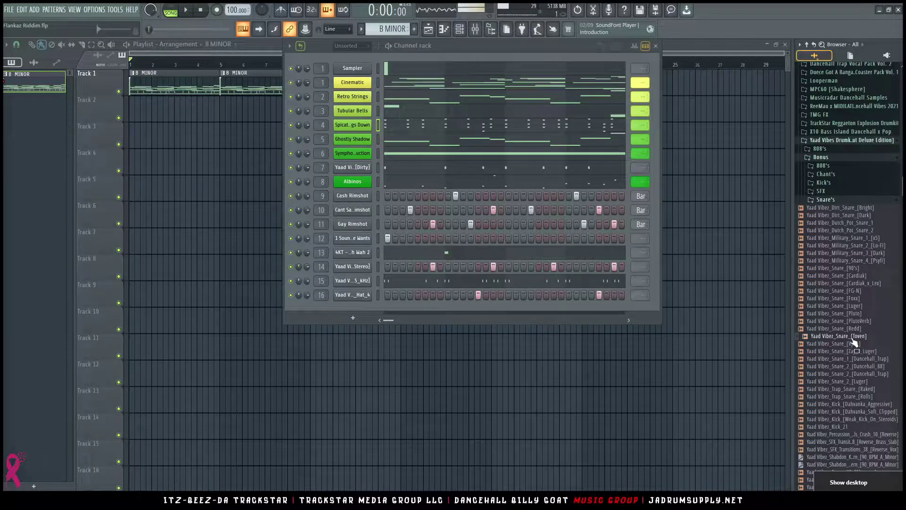
pyautogui.click(853, 344)
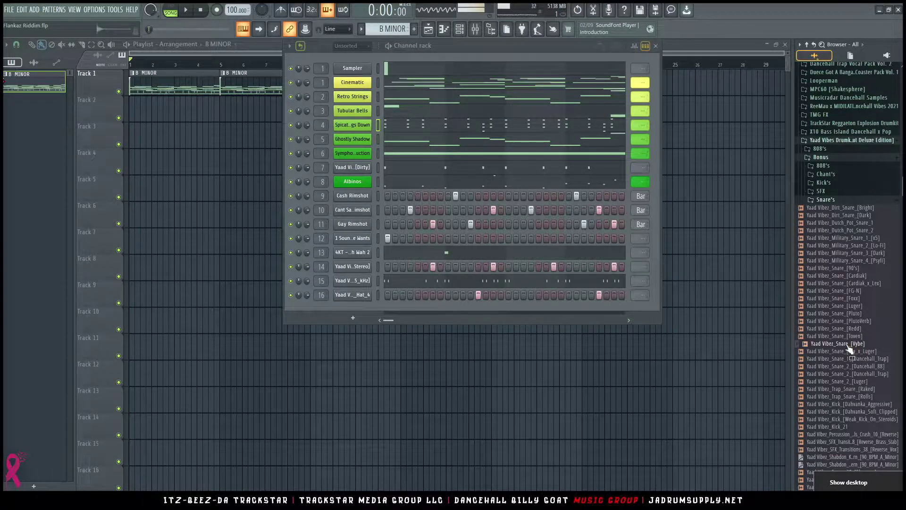
pyautogui.click(855, 336)
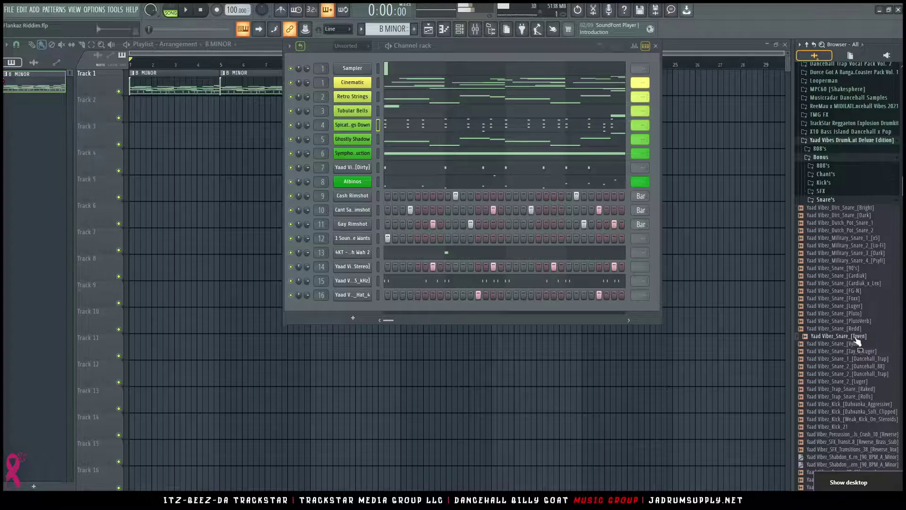
pyautogui.click(854, 306)
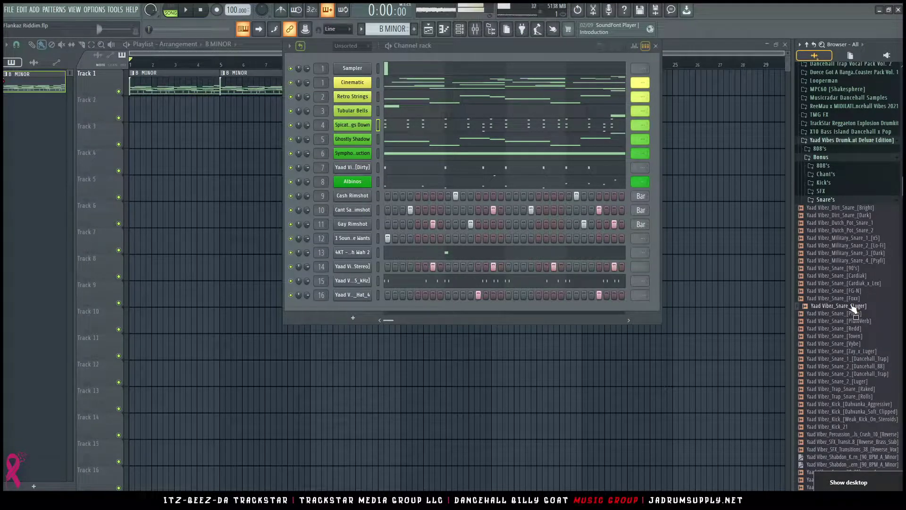
pyautogui.click(855, 299)
pyautogui.click(870, 284)
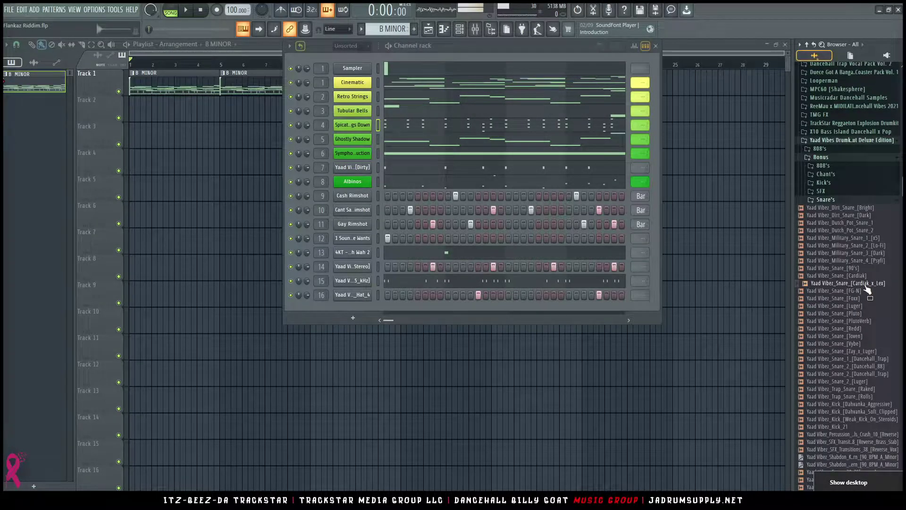
pyautogui.click(856, 336)
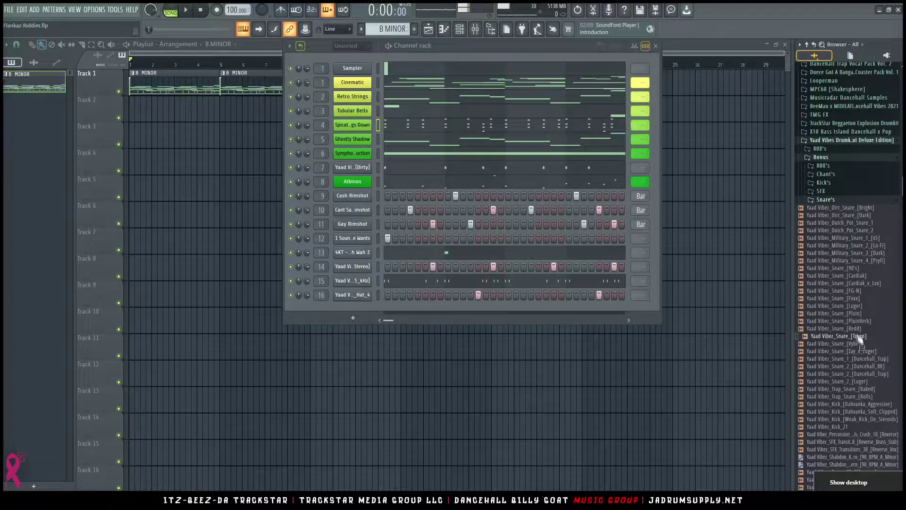
pyautogui.click(856, 351)
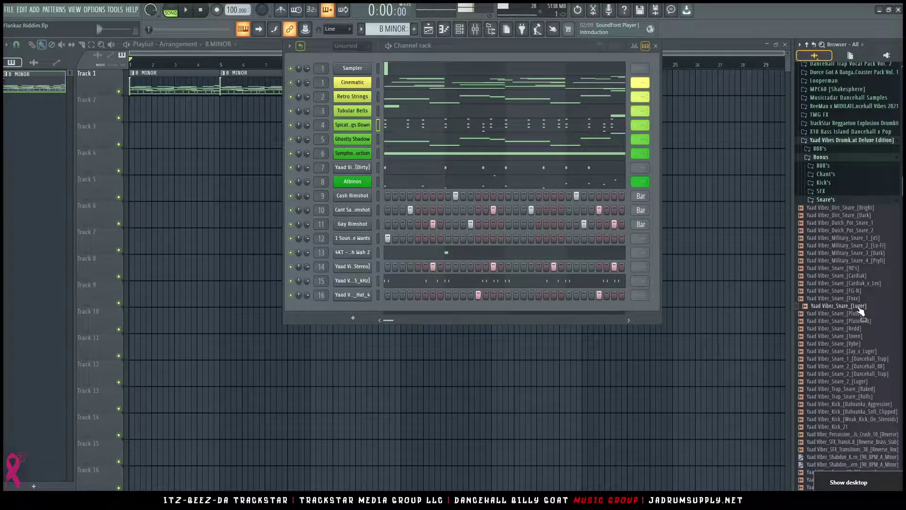
# Load Yaad Vibez_Snare_[Toven] into a new sampler channel and move its window over the channel rack
pyautogui.rightClick(844, 336)
pyautogui.click(822, 347)
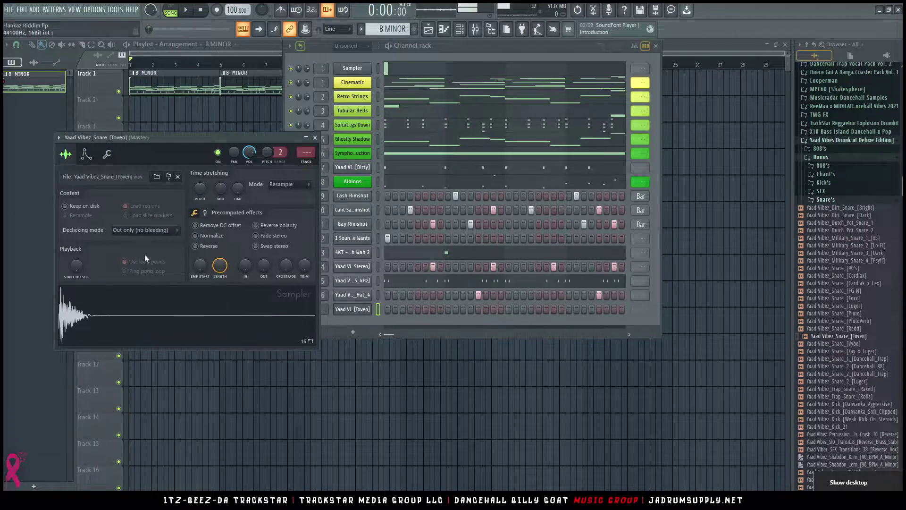
pyautogui.moveTo(174, 138); pyautogui.dragTo(464, 150)
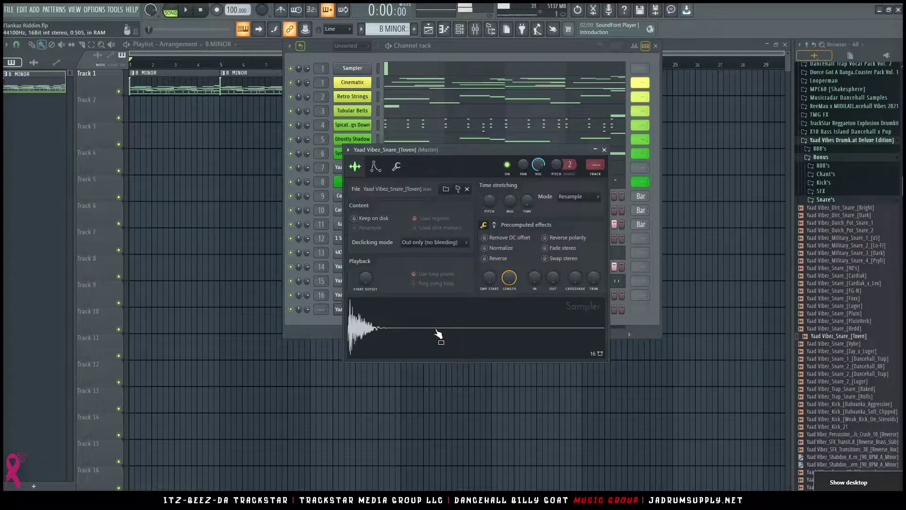
# Trim the silent tail of the Toven snare, boost its gain slightly, audition it, and close the sampler window
pyautogui.moveTo(588, 283); pyautogui.dragTo(585, 271)
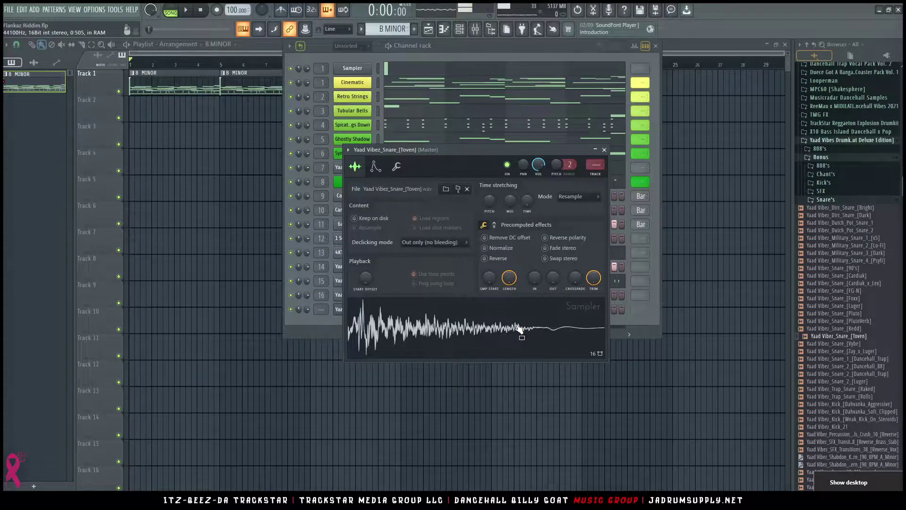
pyautogui.click(494, 224)
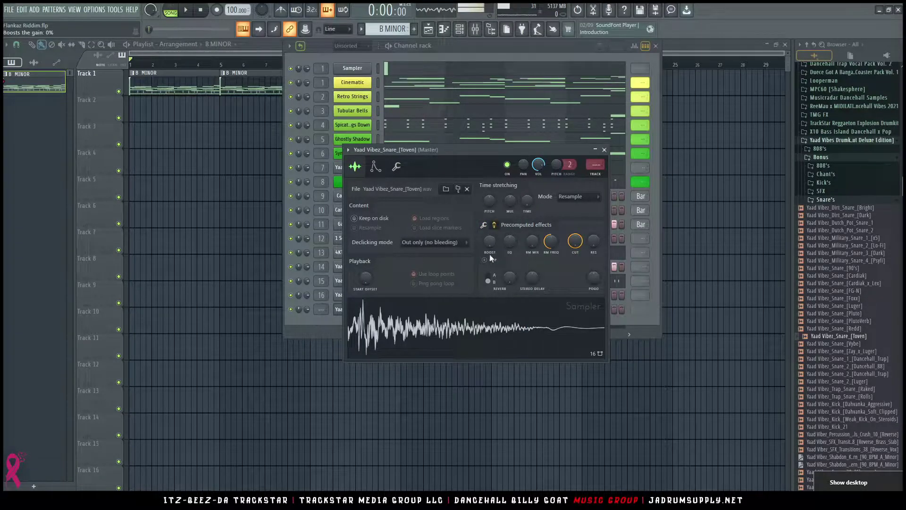
pyautogui.moveTo(490, 241); pyautogui.dragTo(489, 234)
pyautogui.click(443, 335)
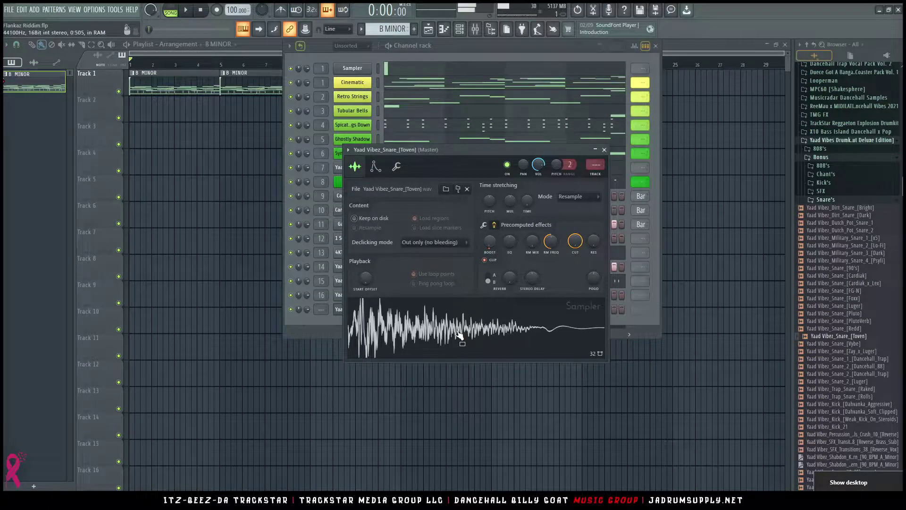
pyautogui.click(604, 150)
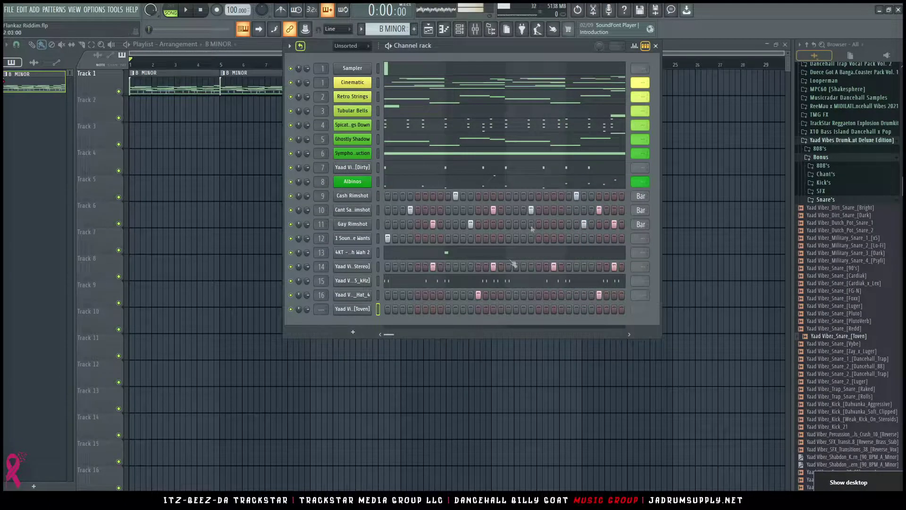
# Link the Toven snare channel to the empty mixer insert 17
pyautogui.moveTo(324, 311); pyautogui.dragTo(324, 291)
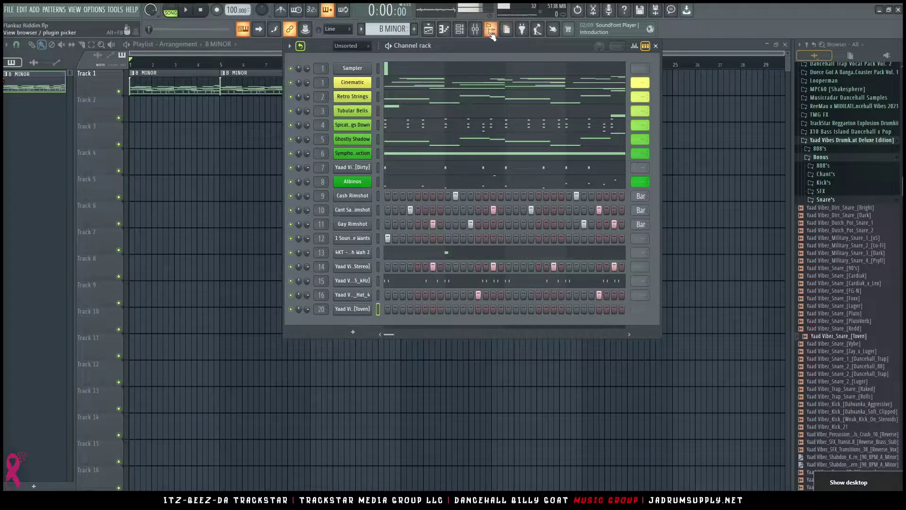
pyautogui.click(475, 28)
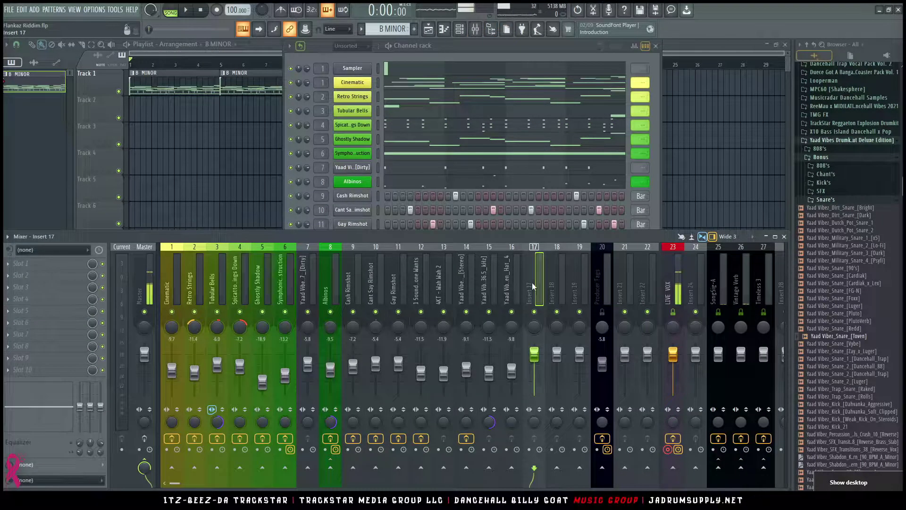
pyautogui.hotkey('ctrl', 'l')
# Add FabFilter Pro-Q 3 to the first effect slot of the Toven snare's mixer track
pyautogui.click(52, 262)
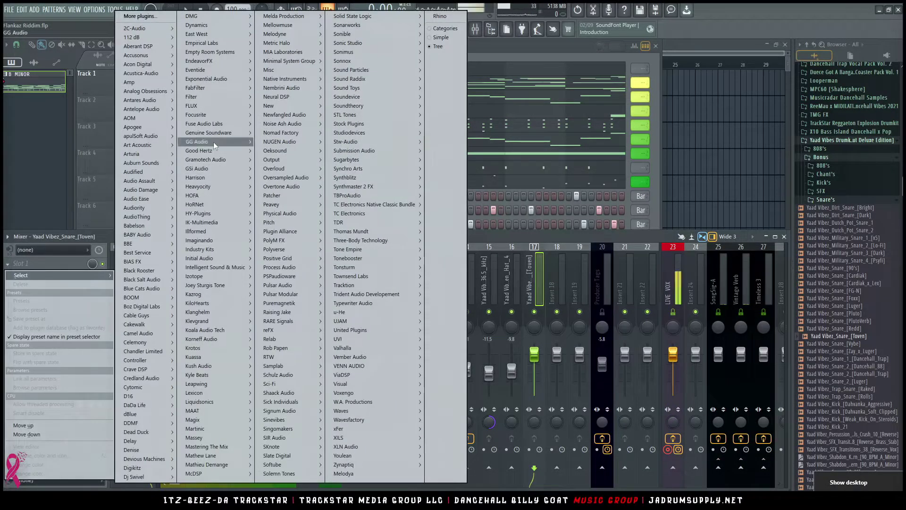
pyautogui.moveTo(196, 88)
pyautogui.moveTo(272, 96)
pyautogui.moveTo(302, 114)
pyautogui.click(361, 133)
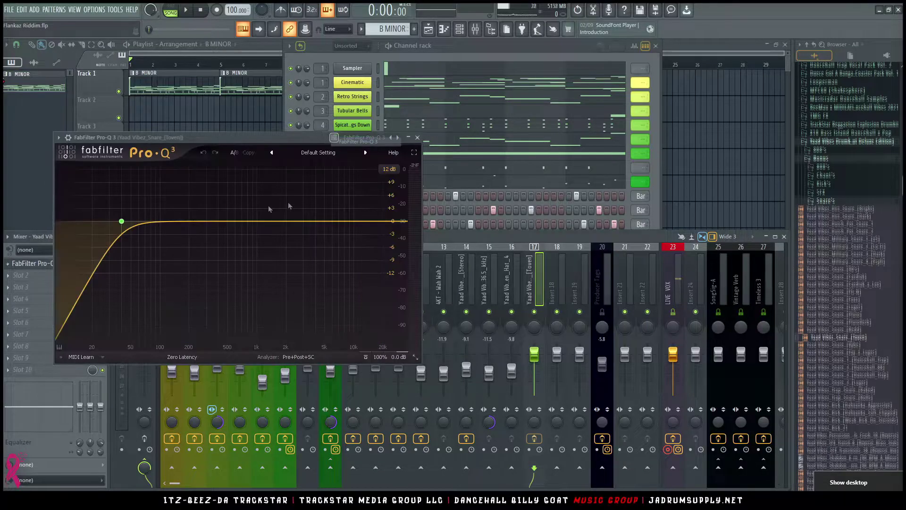
# Load the Heavy Trap Snare [Exposed_Mids] preset in FabFilter Pro-Q 3 on the Toven snare track
pyautogui.click(319, 153)
pyautogui.moveTo(316, 303)
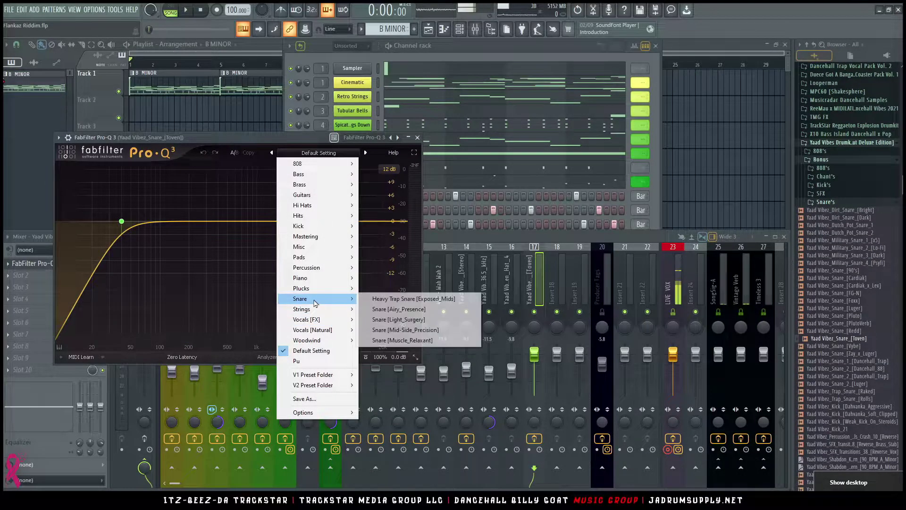
pyautogui.click(417, 300)
# Audition the Toven snare through the EQ, and close the sampler and Pro-Q 3 windows
pyautogui.click(503, 46)
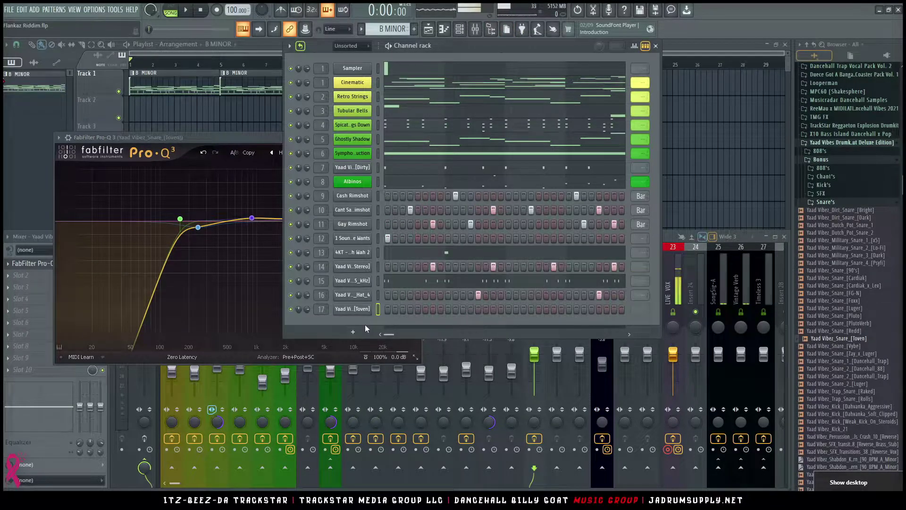
pyautogui.click(358, 309)
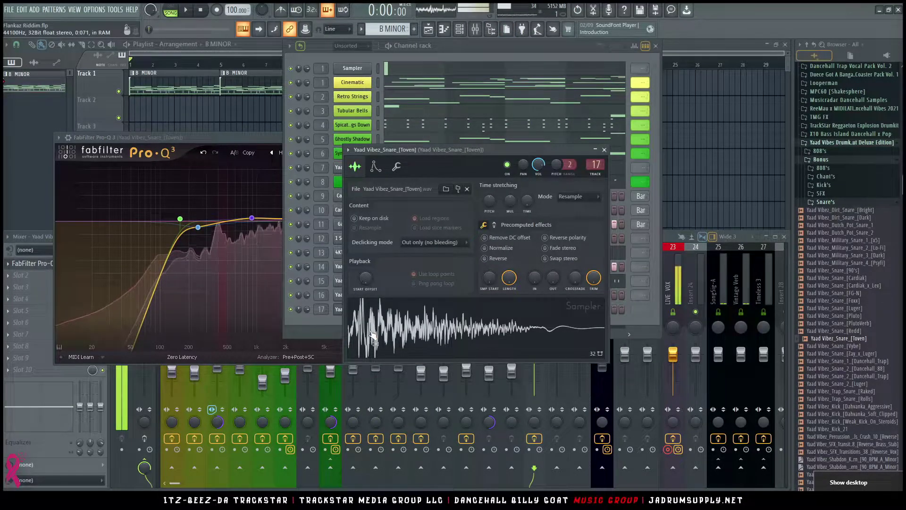
pyautogui.click(258, 139)
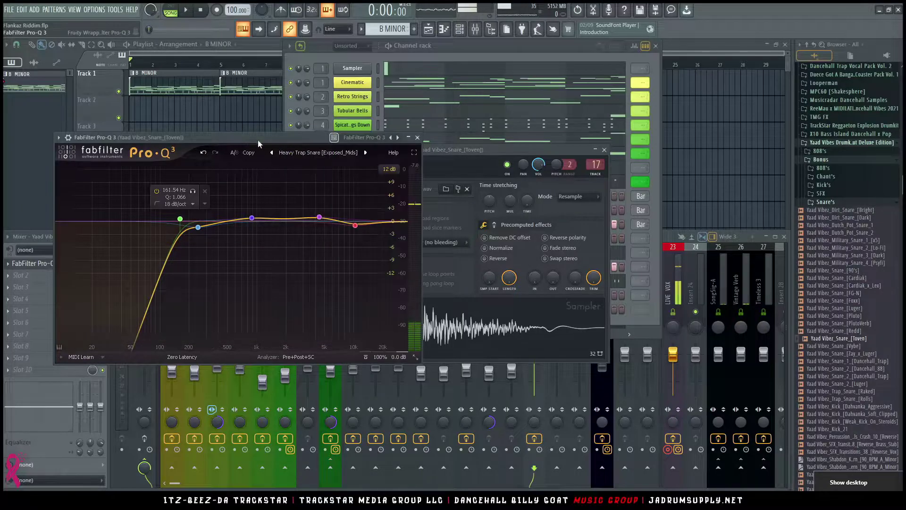
pyautogui.click(417, 138)
pyautogui.click(605, 150)
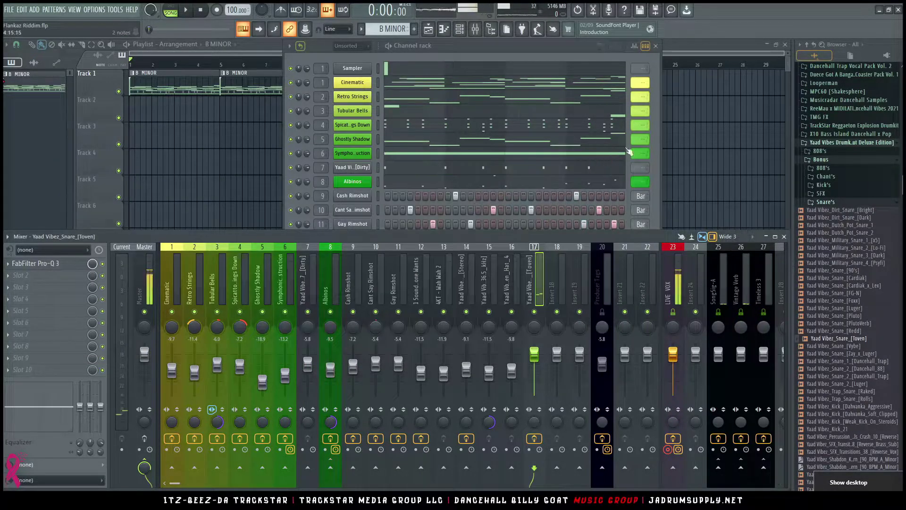
# Open the Toven snare channel in the piano roll and set the playback position to bar 4
pyautogui.click(655, 176)
pyautogui.rightClick(345, 307)
pyautogui.click(398, 306)
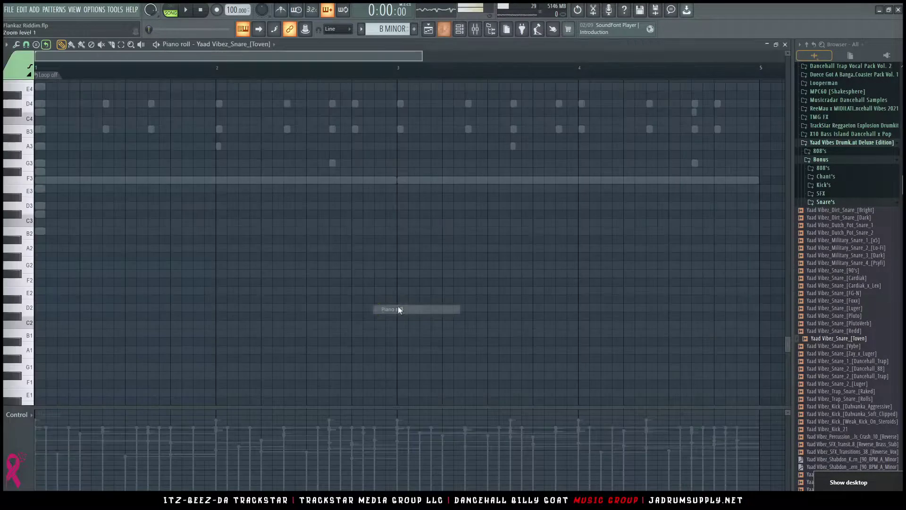
pyautogui.scroll(-3, 295, 68)
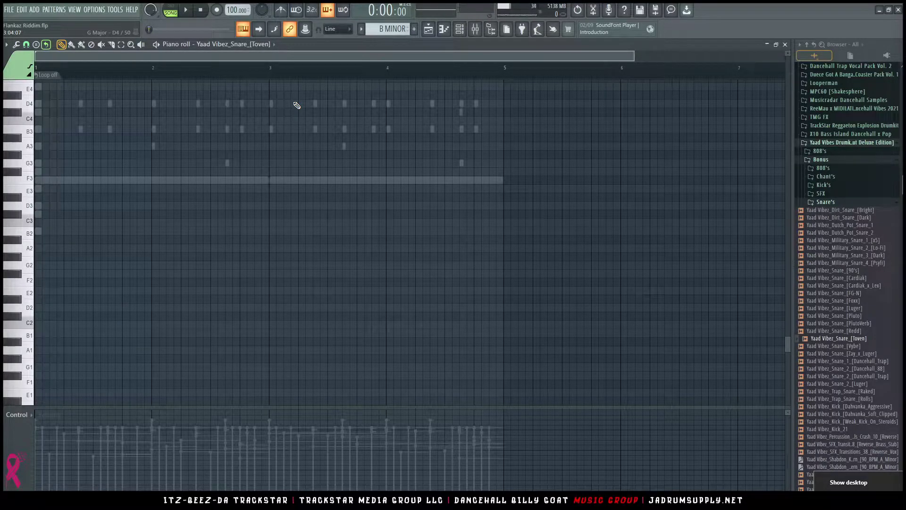
pyautogui.hscroll(3, 295, 102)
pyautogui.click(344, 77)
# Place a short C5 snare note at the start of bar 4, removing the misplaced F3 note
pyautogui.click(345, 181)
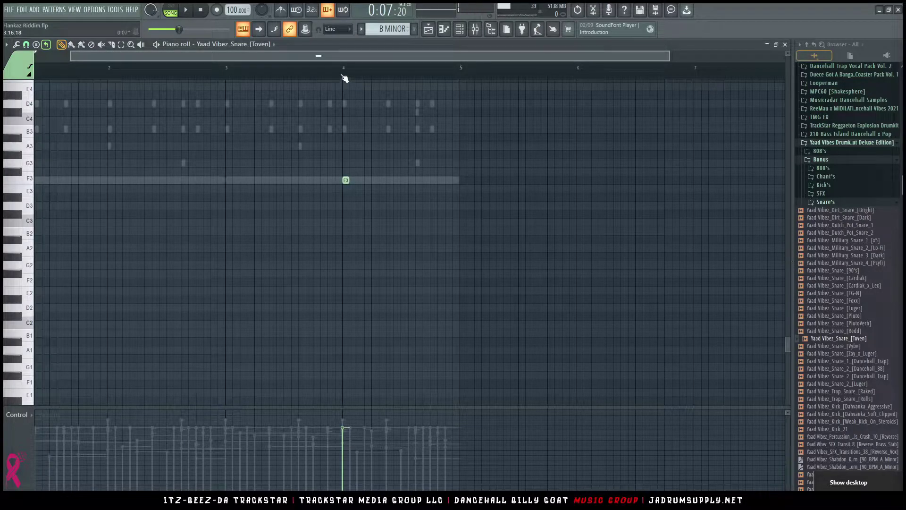
pyautogui.rightClick(345, 180)
pyautogui.scroll(6, 320, 180)
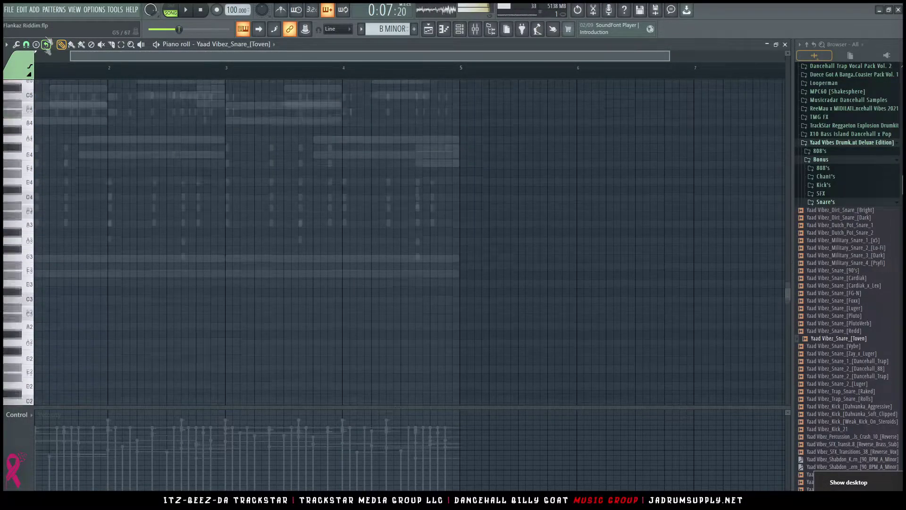
pyautogui.click(345, 166)
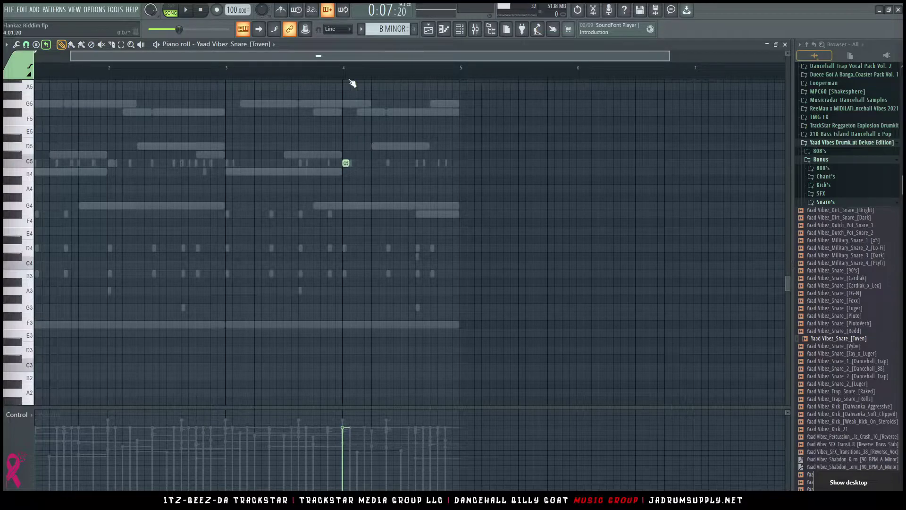
pyautogui.scroll(4, 325, 73)
pyautogui.moveTo(402, 162)
pyautogui.mouseDown()
pyautogui.moveTo(447, 162)
pyautogui.moveTo(400, 171)
pyautogui.mouseUp()
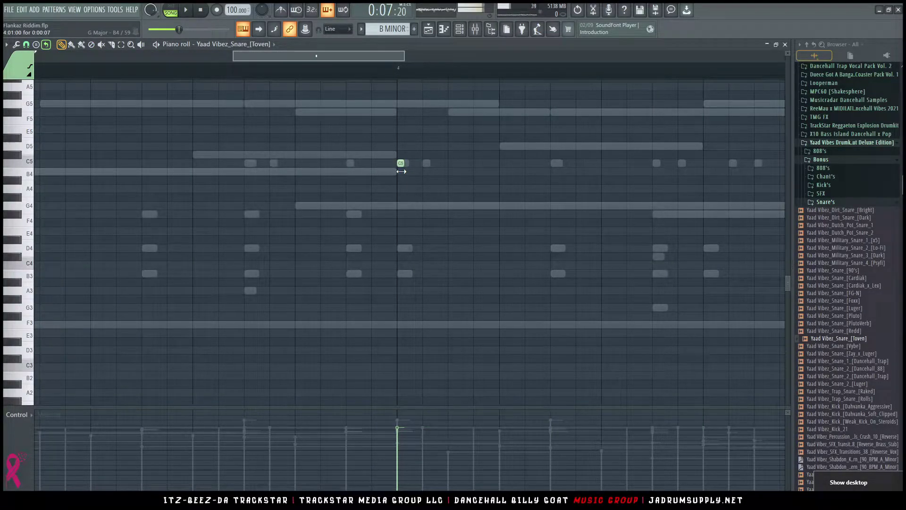
# Add short C5 snare hits on steps 2, 4, 6, 7 and 9 of bar 4
pyautogui.click(424, 164)
pyautogui.click(501, 163)
pyautogui.moveTo(366, 57); pyautogui.dragTo(387, 57)
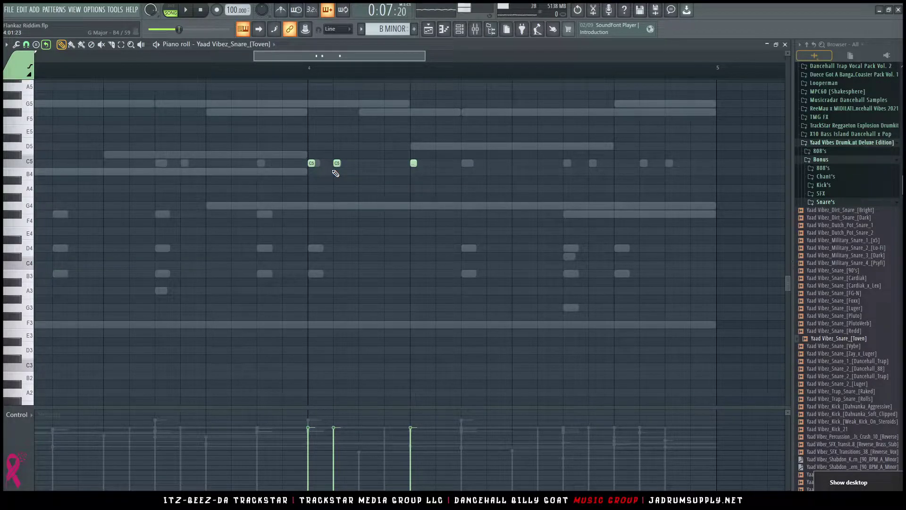
pyautogui.click(437, 164)
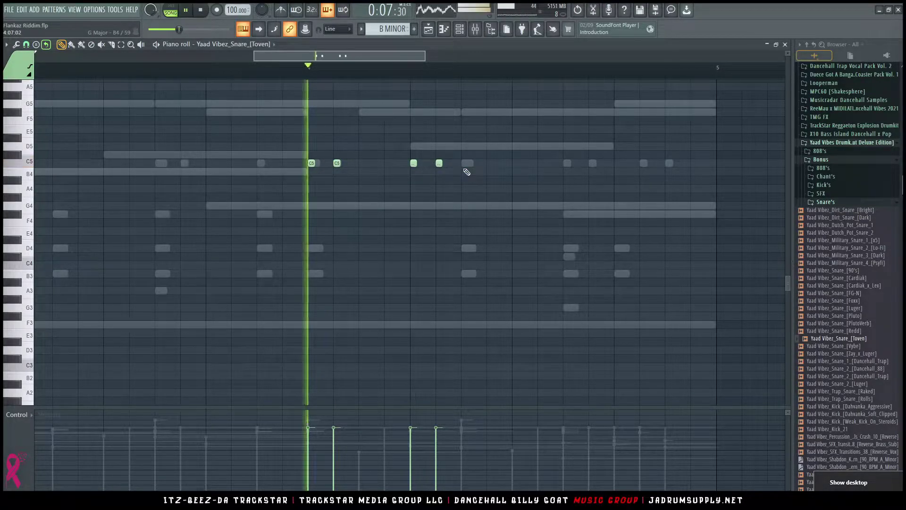
pyautogui.click(388, 163)
pyautogui.rightClick(414, 163)
pyautogui.click(464, 162)
pyautogui.click(515, 164)
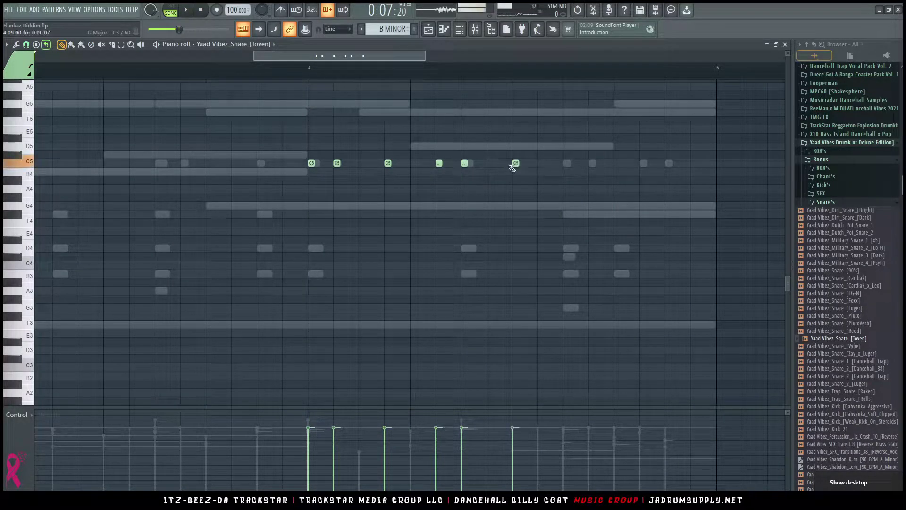
# Fill the last beat of bar 4 with four C5 notes and chop them into a fast snare roll
pyautogui.click(616, 164)
pyautogui.click(641, 163)
pyautogui.click(667, 163)
pyautogui.click(692, 163)
pyautogui.moveTo(704, 174); pyautogui.dragTo(614, 152)
pyautogui.hotkey('ctrl', 'u')
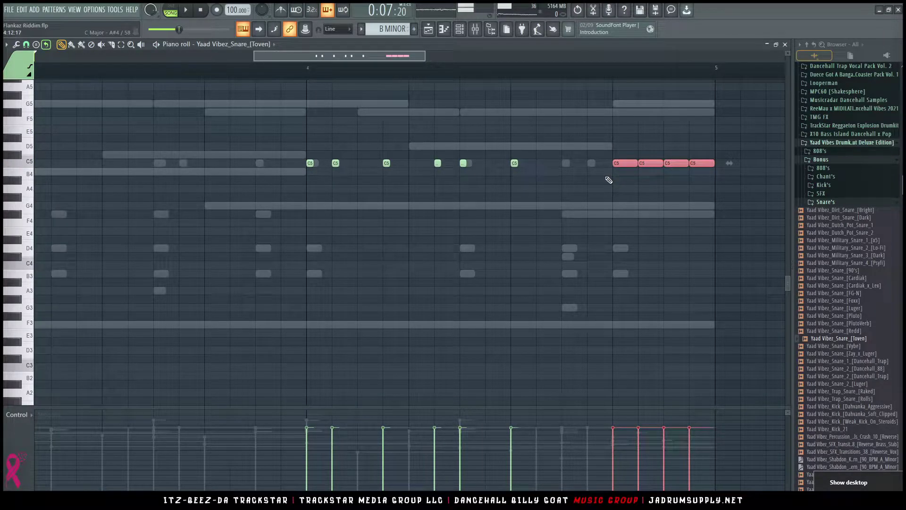
# Play back the snare fill and add C5 hits on steps 11 and 12 of bar 4
pyautogui.press('space')
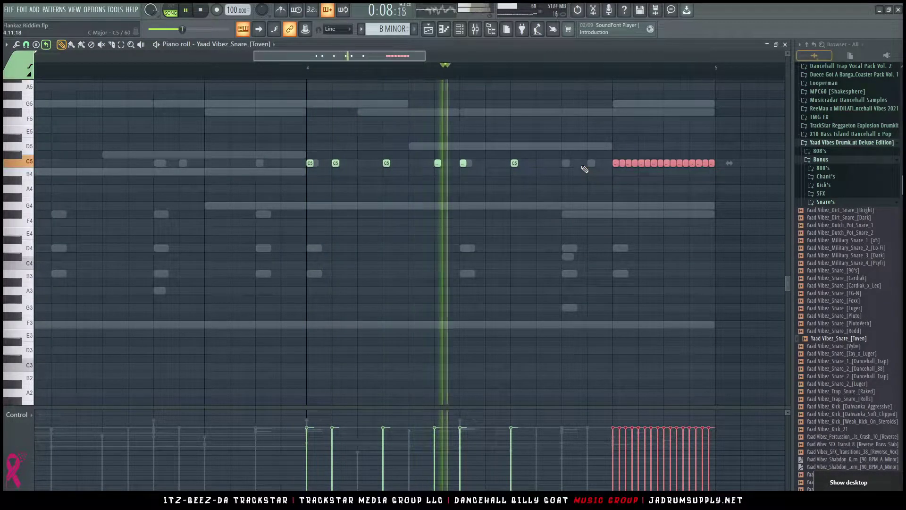
pyautogui.press('space')
pyautogui.press('space')
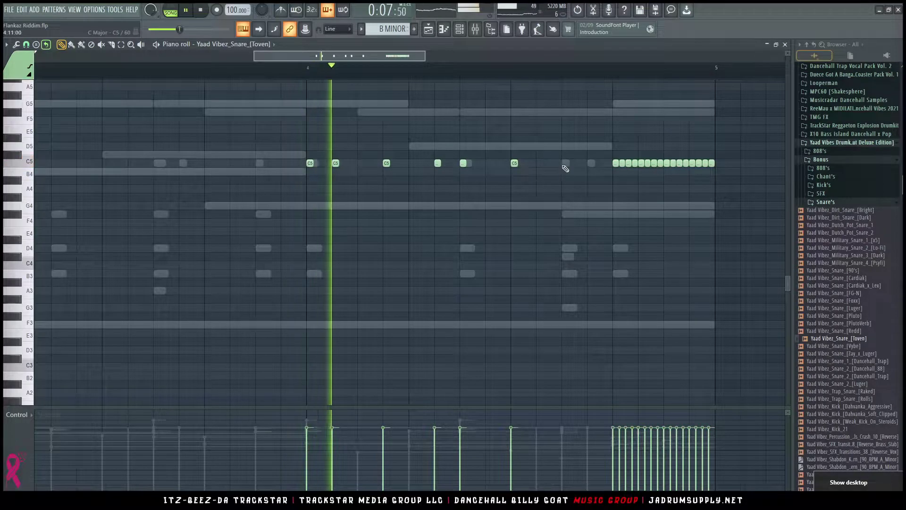
pyautogui.click(565, 163)
pyautogui.click(591, 163)
pyautogui.press('space')
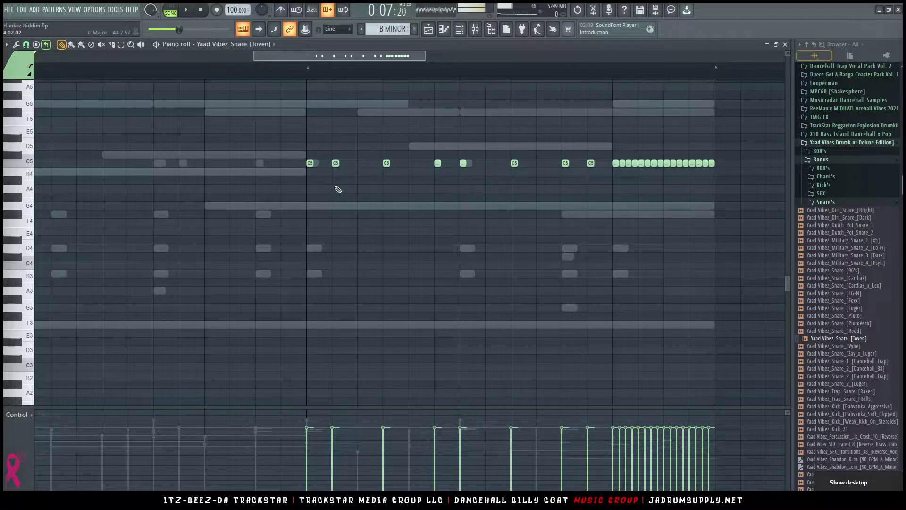
# Transpose all the Toven snare notes up one semitone to C#5
pyautogui.scroll(4, 372, 199)
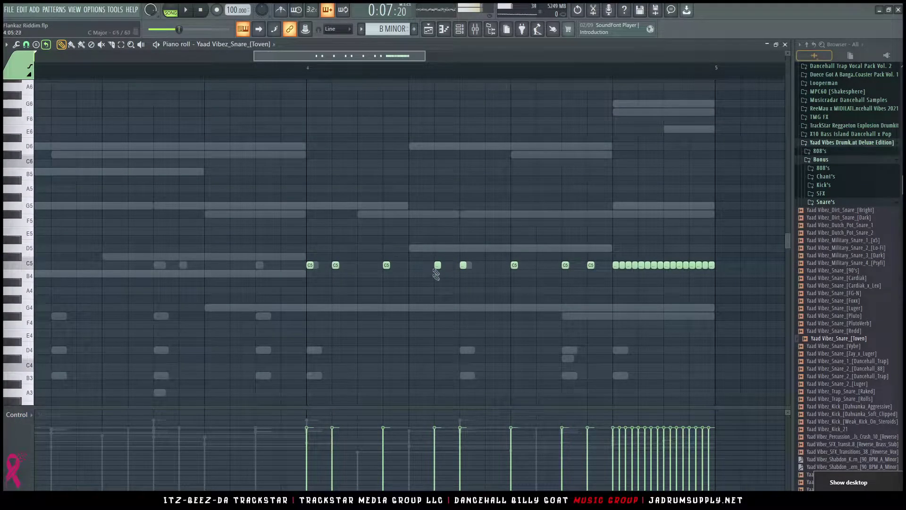
pyautogui.scroll(-5, 236, 79)
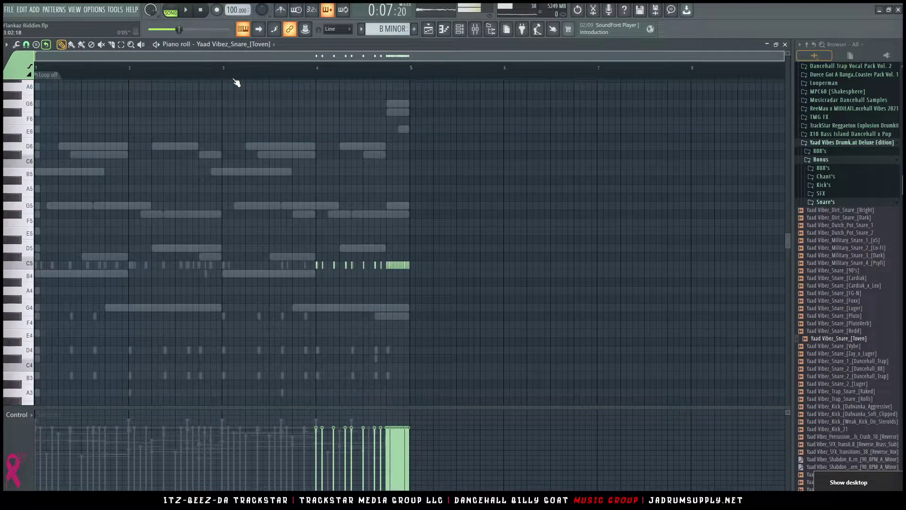
pyautogui.scroll(1, 307, 376)
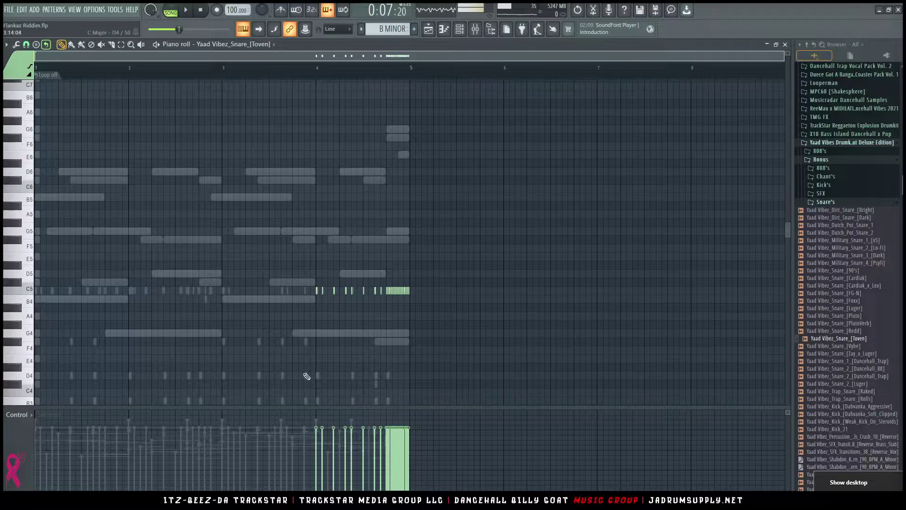
pyautogui.click(22, 287)
pyautogui.hotkey('ctrl', 'a')
pyautogui.hotkey('shift', 'Up')
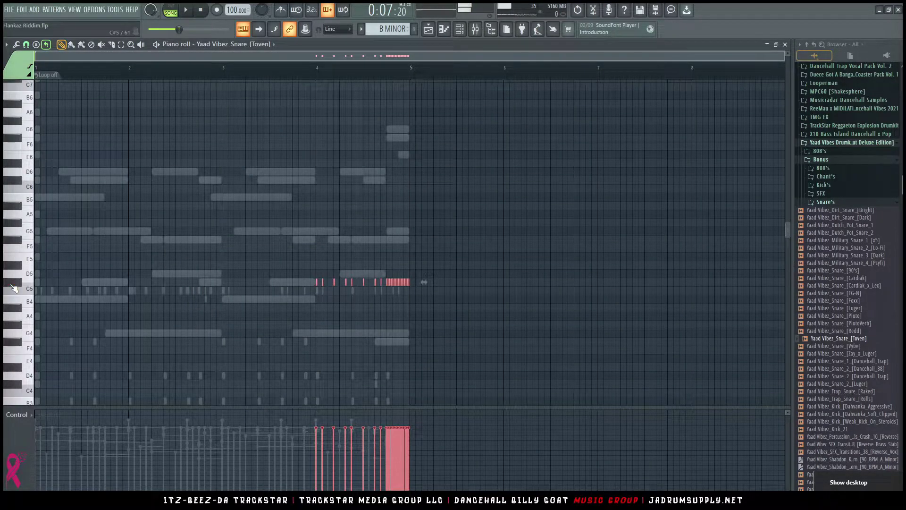
# Try a stepped pitch drop by moving the first three snare notes to F#5, the next two to E5 and the next three to D5
pyautogui.moveTo(285, 275); pyautogui.dragTo(317, 238)
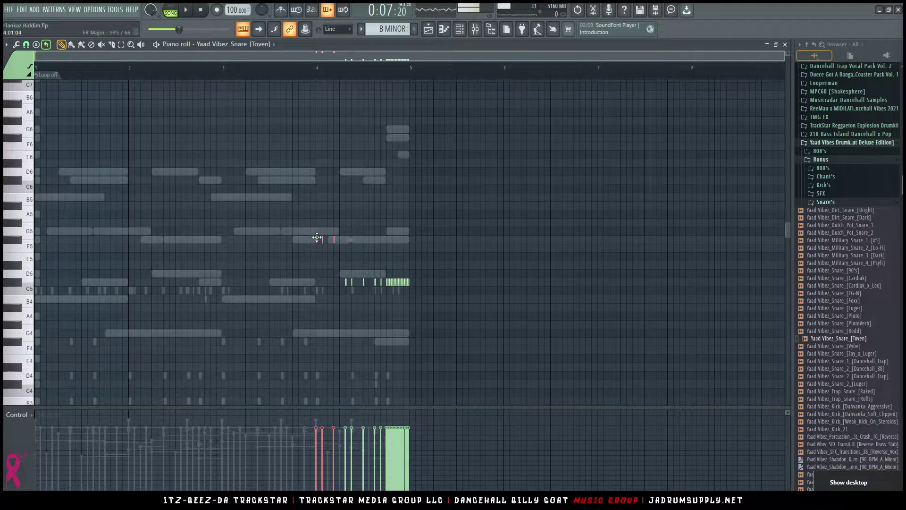
pyautogui.moveTo(324, 270)
pyautogui.mouseDown()
pyautogui.moveTo(363, 293)
pyautogui.moveTo(352, 284)
pyautogui.mouseUp()
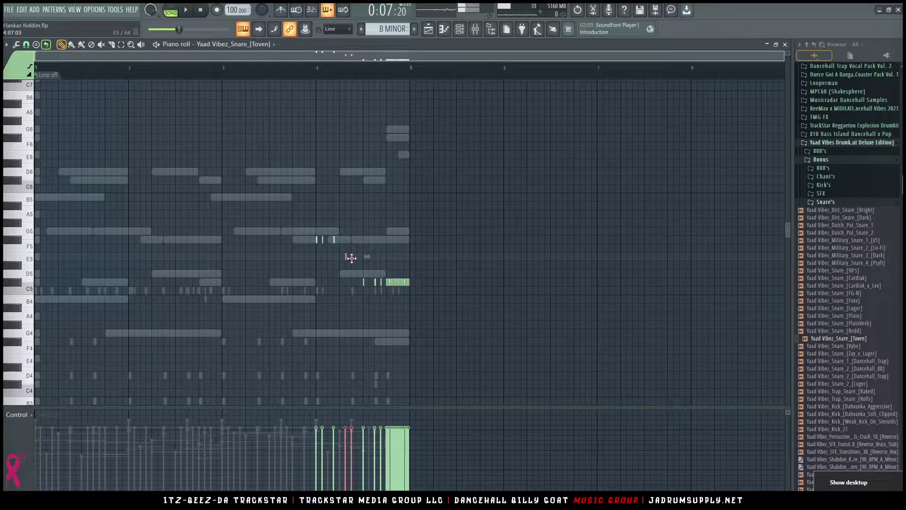
pyautogui.moveTo(349, 276)
pyautogui.mouseDown()
pyautogui.moveTo(367, 295)
pyautogui.moveTo(383, 295)
pyautogui.moveTo(380, 272)
pyautogui.mouseUp()
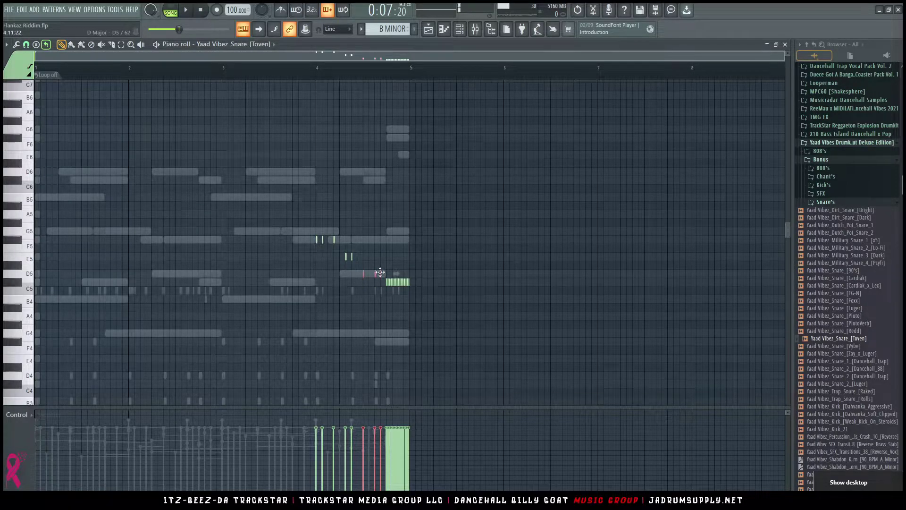
pyautogui.press('space')
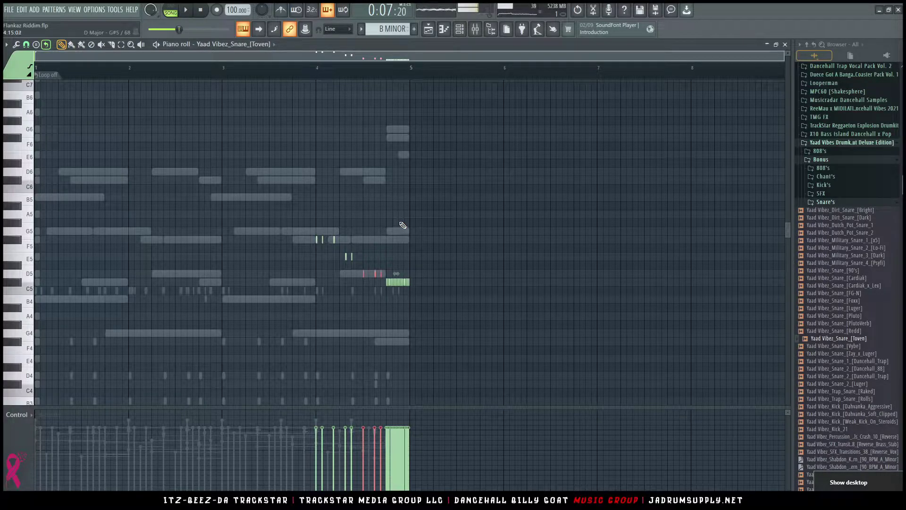
# Undo the pitch moves of the three snare note groups
pyautogui.scroll(1, 301, 83)
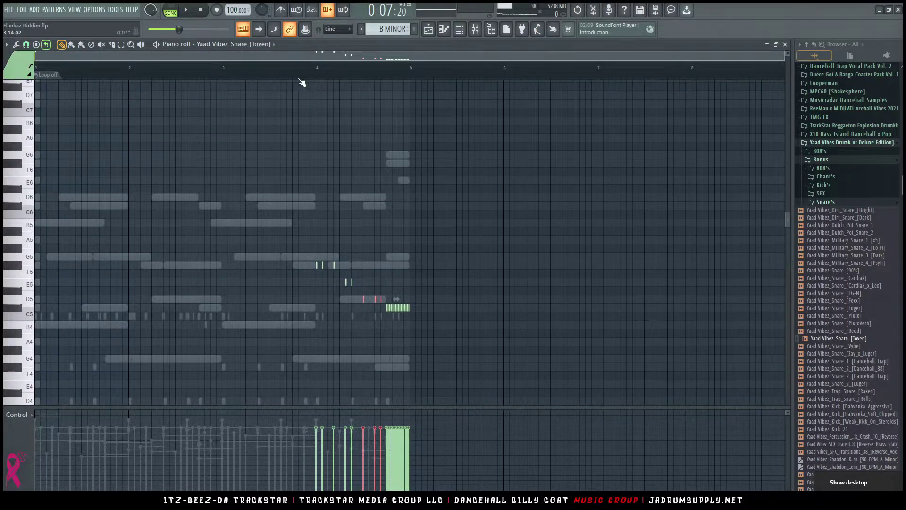
pyautogui.scroll(5, 301, 83)
pyautogui.hotkey('ctrl', 'z')
pyautogui.hotkey('ctrl', 'z')
pyautogui.hotkey('ctrl', 'z')
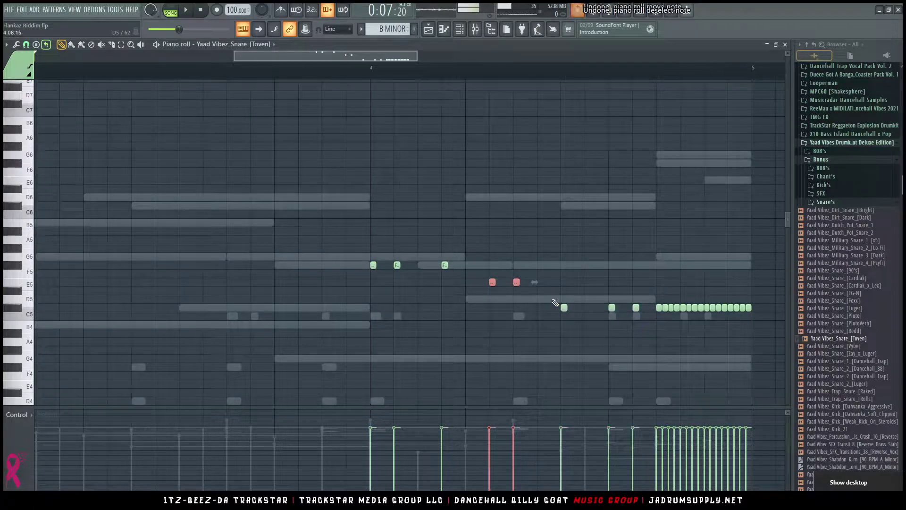
# Show the note fine pitch control and draw a falling ramp from positive to negative across the bar 4 snare notes
pyautogui.click(32, 420)
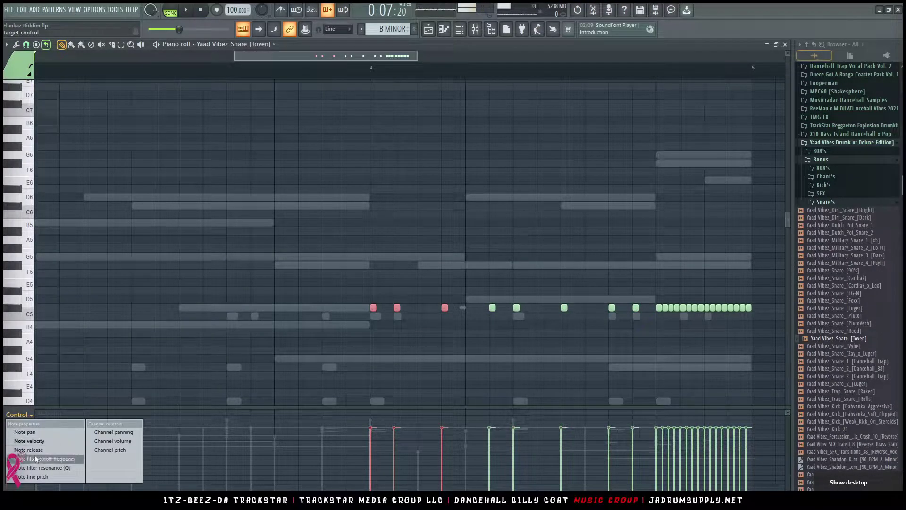
pyautogui.click(47, 477)
pyautogui.click(388, 368)
pyautogui.moveTo(371, 421); pyautogui.dragTo(755, 457)
pyautogui.press('space')
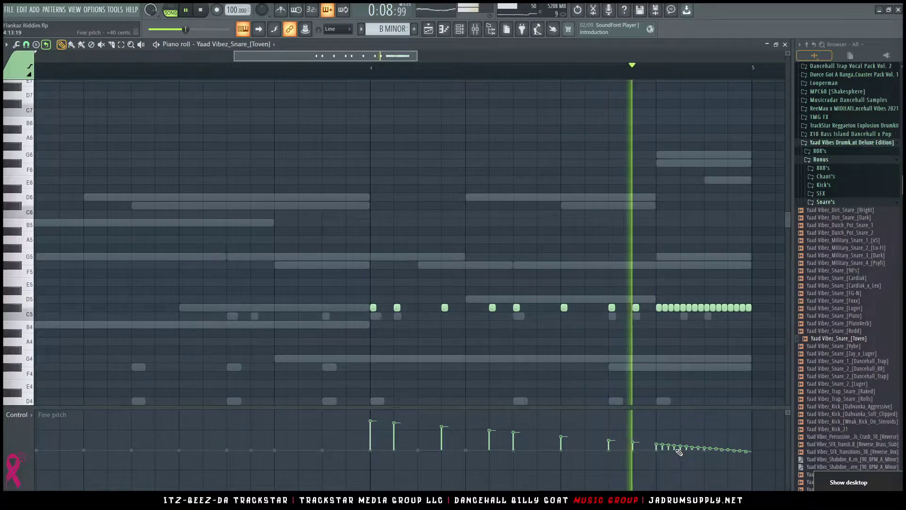
pyautogui.press('space')
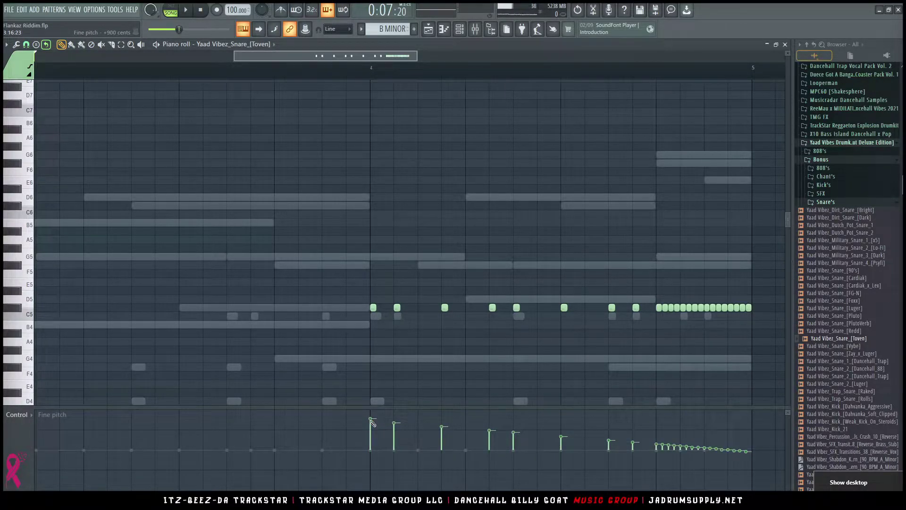
pyautogui.moveTo(400, 412)
pyautogui.mouseDown()
pyautogui.moveTo(750, 465)
pyautogui.moveTo(768, 476)
pyautogui.mouseUp()
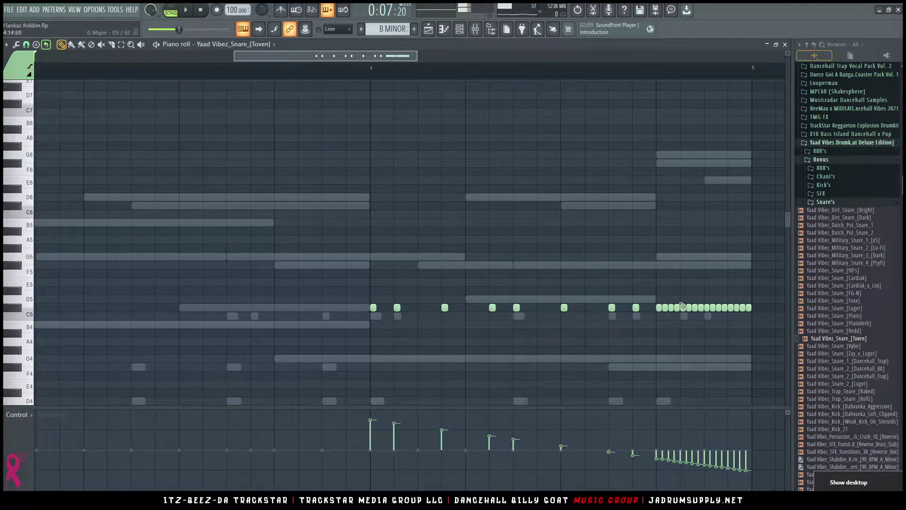
# Thin the snare roll in the last beat of bar 4 to one hit per step and play back the fill
pyautogui.rightClick(665, 308)
pyautogui.rightClick(671, 308)
pyautogui.rightClick(677, 309)
pyautogui.rightClick(694, 309)
pyautogui.rightClick(690, 310)
pyautogui.rightClick(712, 308)
pyautogui.rightClick(718, 308)
pyautogui.rightClick(724, 308)
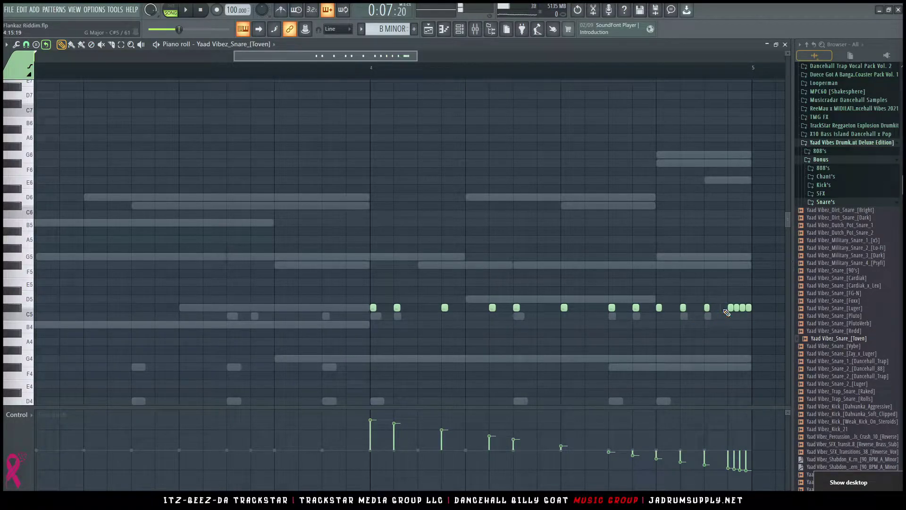
pyautogui.rightClick(737, 308)
pyautogui.rightClick(742, 308)
pyautogui.press('space')
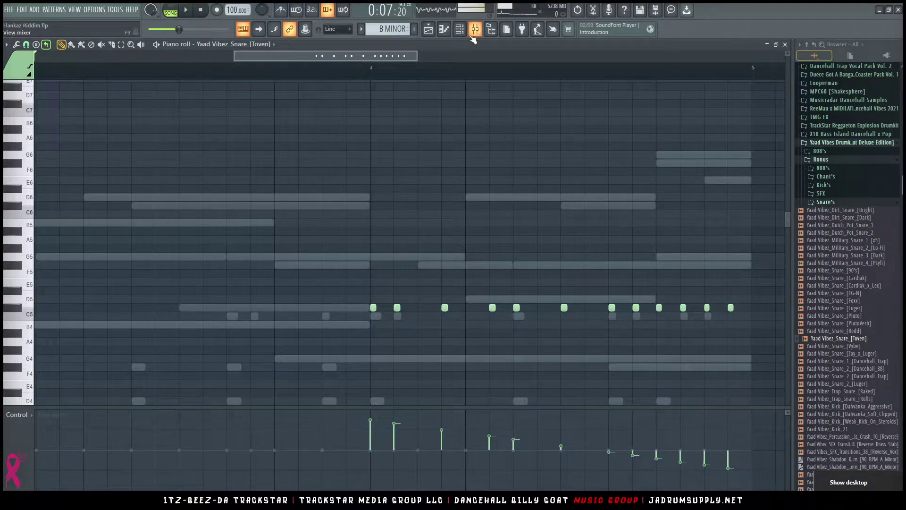
pyautogui.scroll(-8, 429, 77)
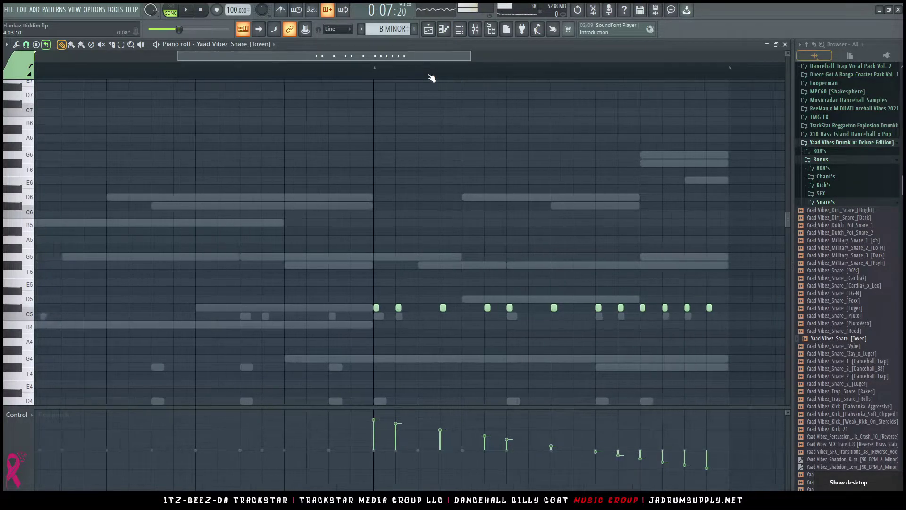
# Start exporting the snare fill as a MIDI file to the Desktop with the file name 100_Bpm_[Roll_1]
pyautogui.scroll(-3, 427, 175)
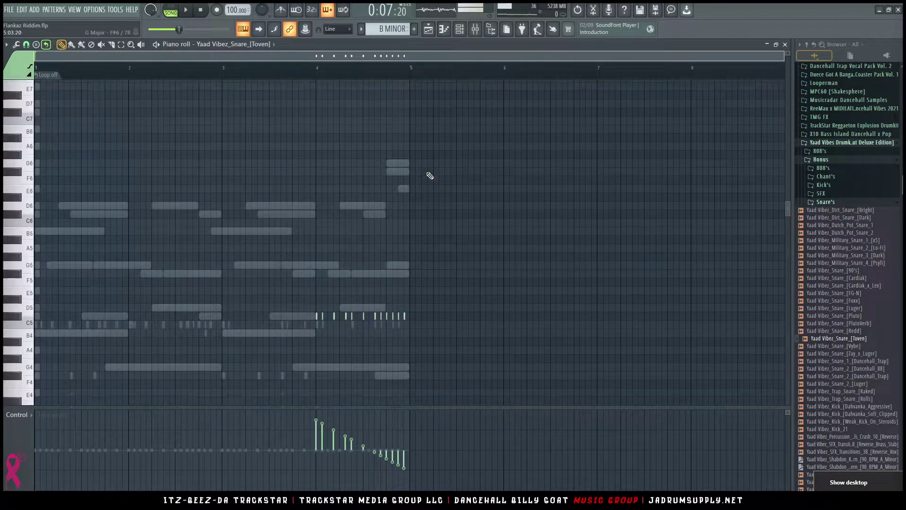
pyautogui.hotkey('ctrl', 'shift', 'm')
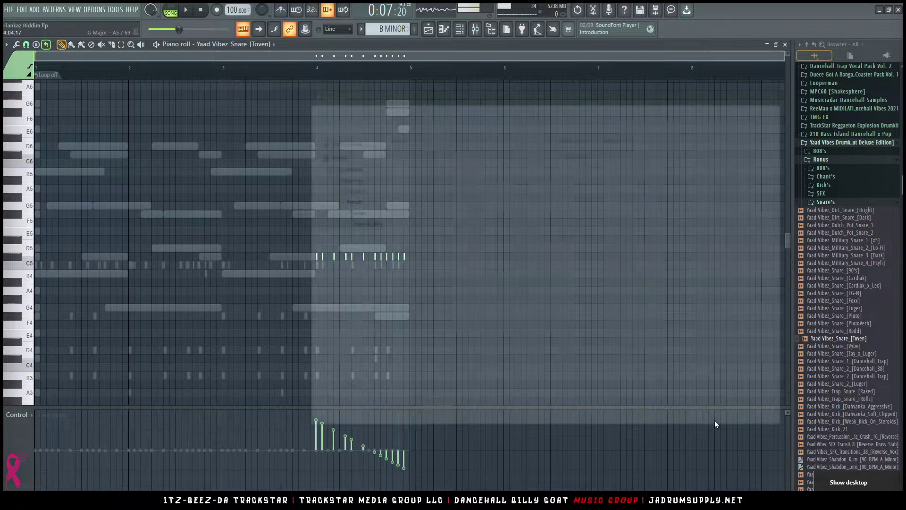
pyautogui.scroll(2, 339, 208)
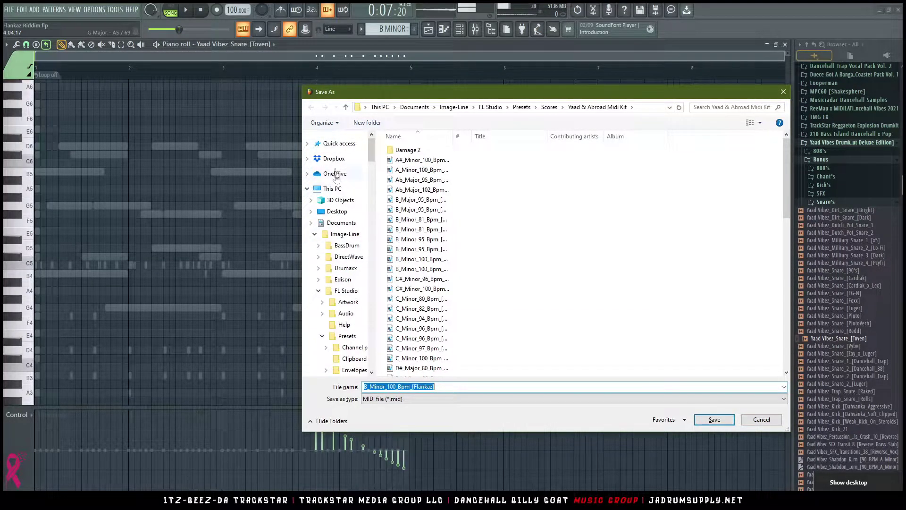
pyautogui.click(337, 211)
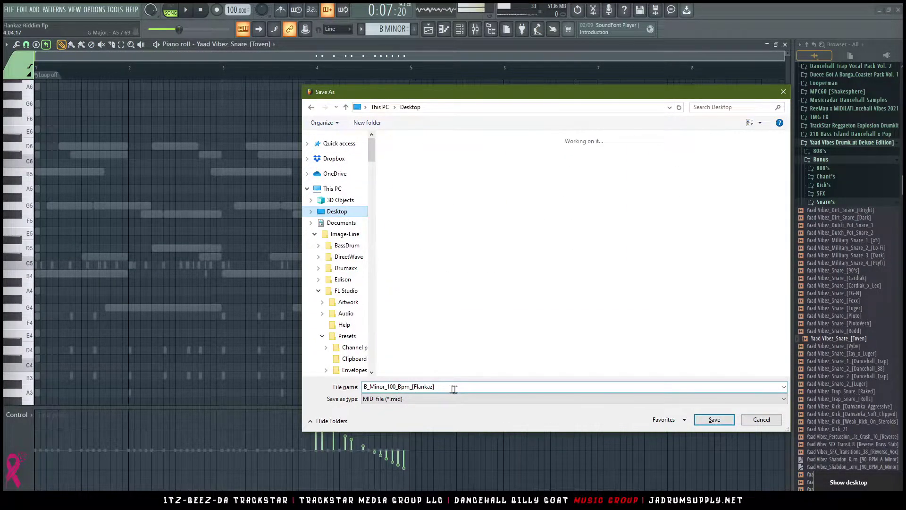
pyautogui.moveTo(391, 387); pyautogui.dragTo(169, 393)
pyautogui.press('BackSpace')
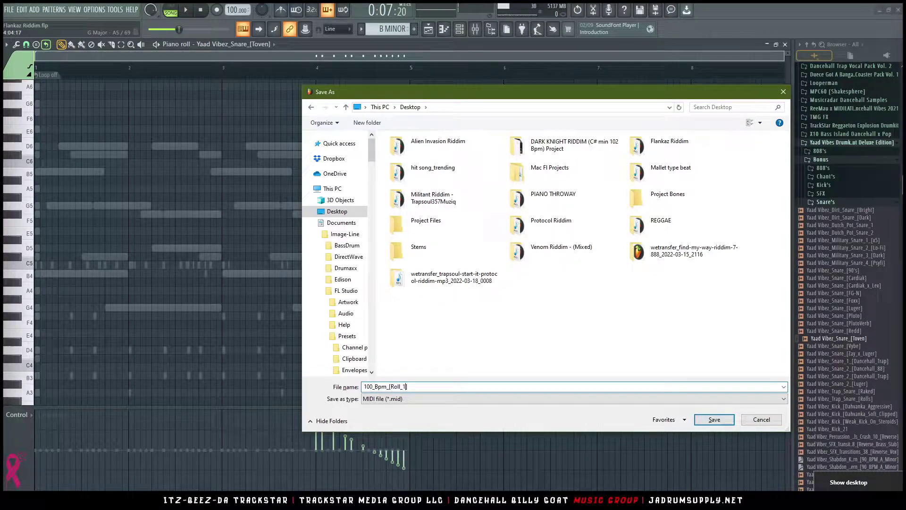
# Create a Desktop folder named Free_Snare_Rool_Pack and save the MIDI file in it
pyautogui.click(366, 123)
pyautogui.write('Free_Sna')
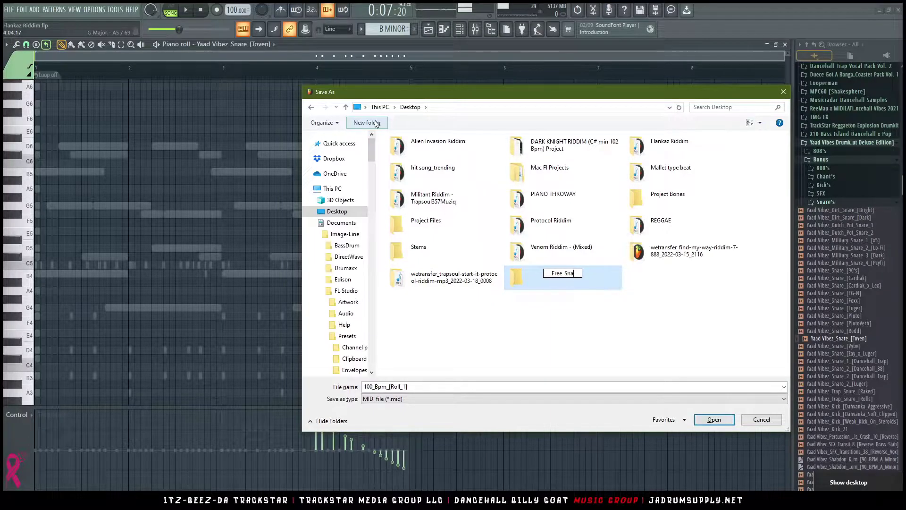
pyautogui.write('re_Rool_Pack')
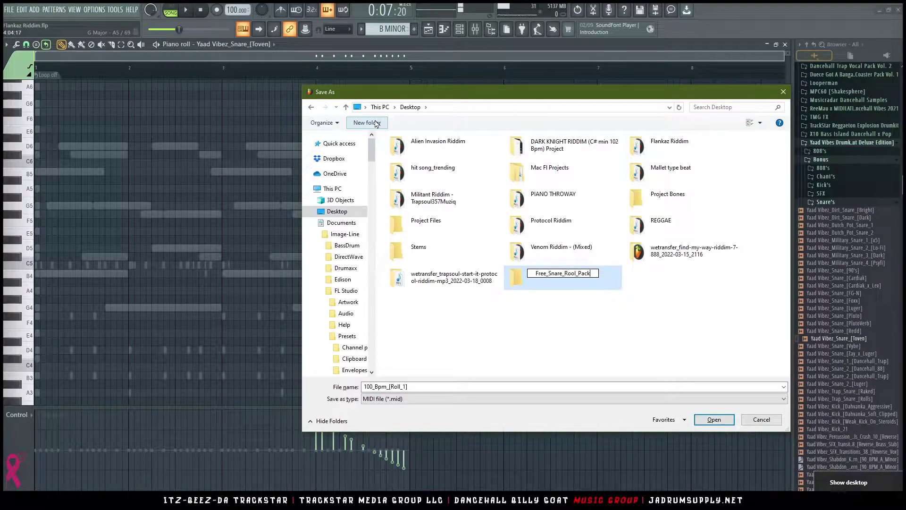
pyautogui.press('Return')
pyautogui.press('Return')
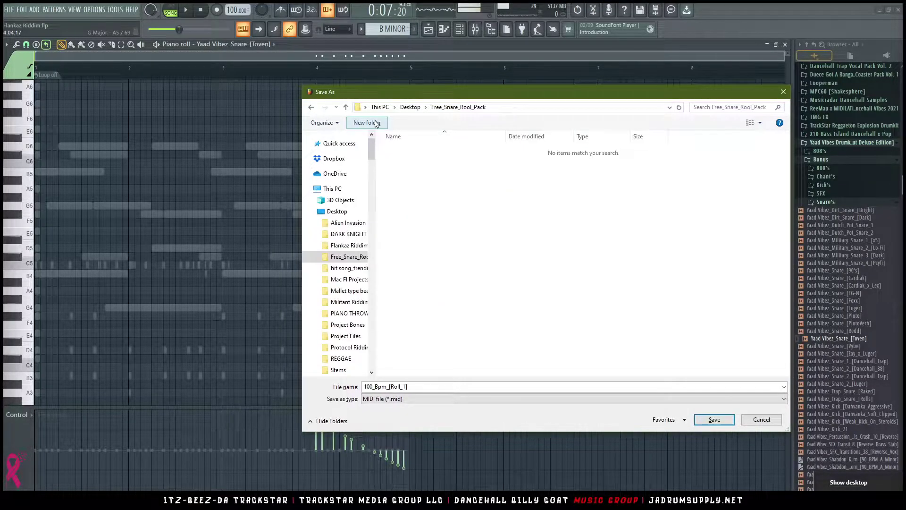
pyautogui.click(714, 419)
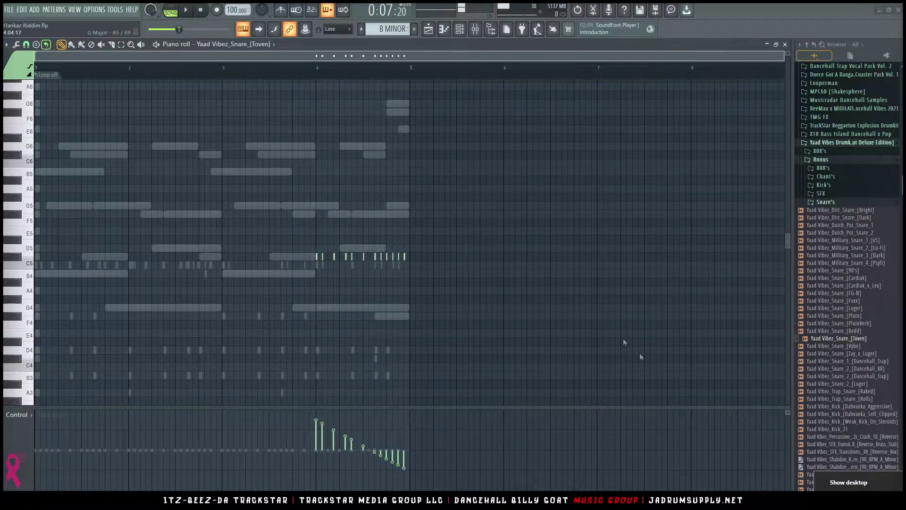
# Select all the snare fill notes in bar 4 and delete them
pyautogui.scroll(4, 341, 75)
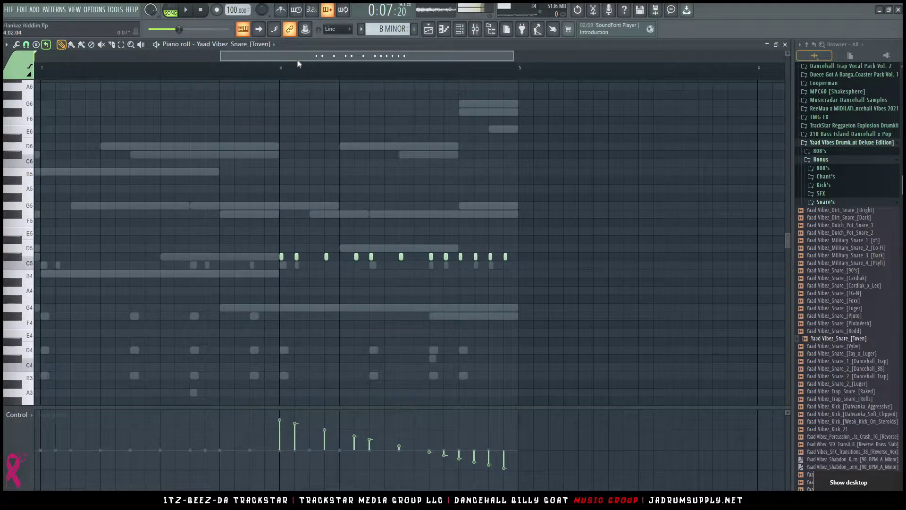
pyautogui.moveTo(297, 59); pyautogui.dragTo(254, 65)
pyautogui.moveTo(633, 285); pyautogui.dragTo(179, 216)
pyautogui.press('Delete')
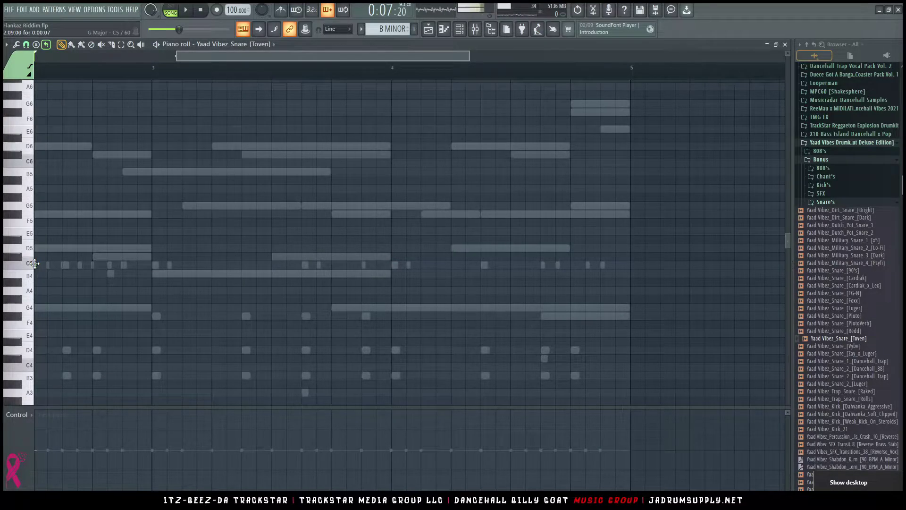
# During playback, place B4 snare hits on steps 14 and 16 of bar 3 and steps 1, 3 and 4 of bar 4
pyautogui.hscroll(-2, 36, 266)
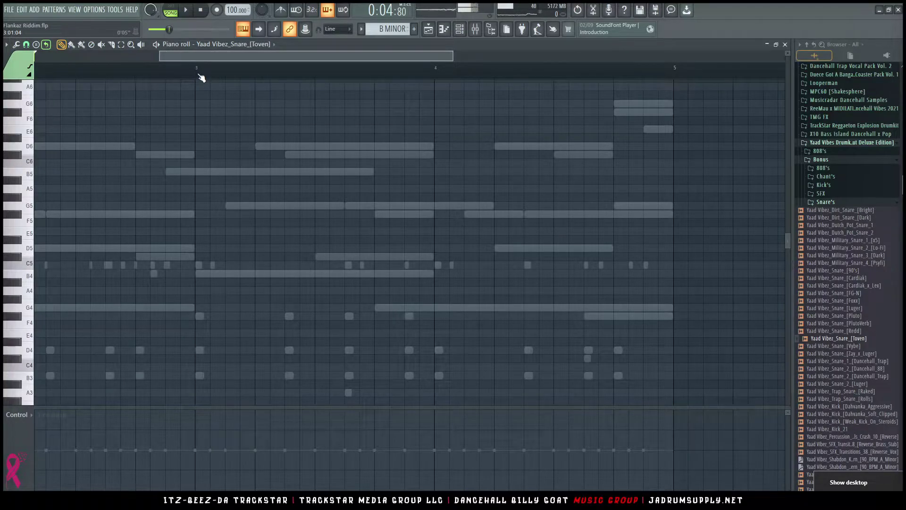
pyautogui.press('space')
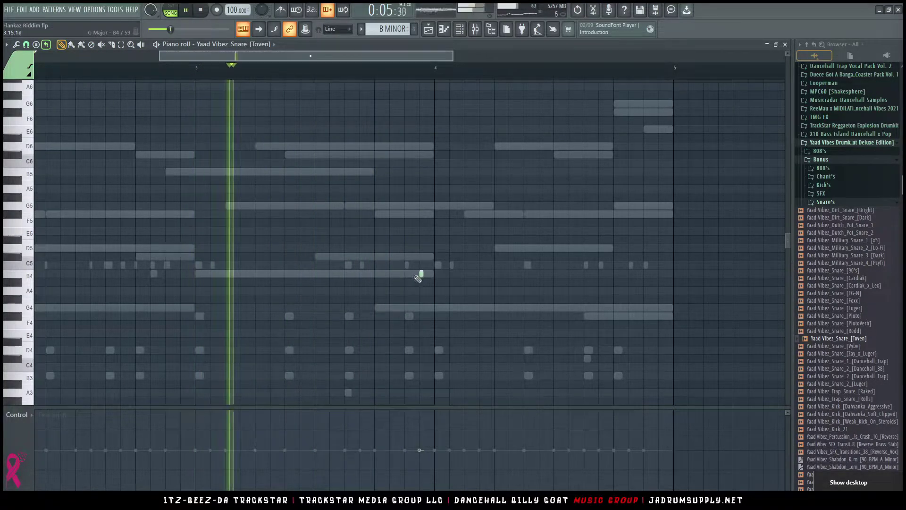
pyautogui.click(420, 273)
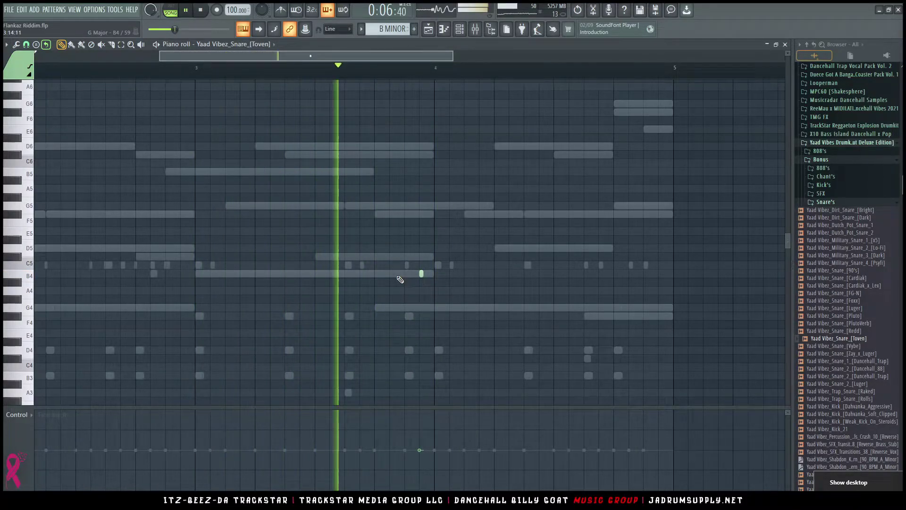
pyautogui.click(392, 274)
pyautogui.press('space')
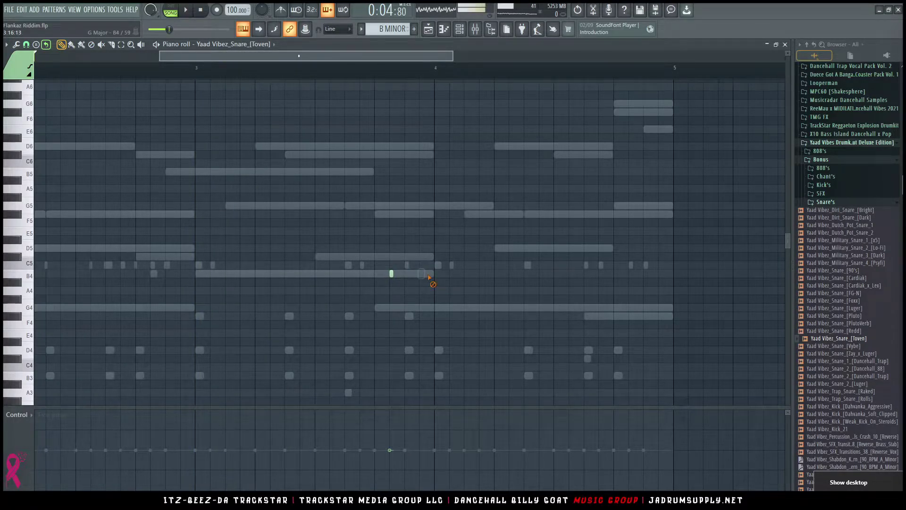
pyautogui.press('space')
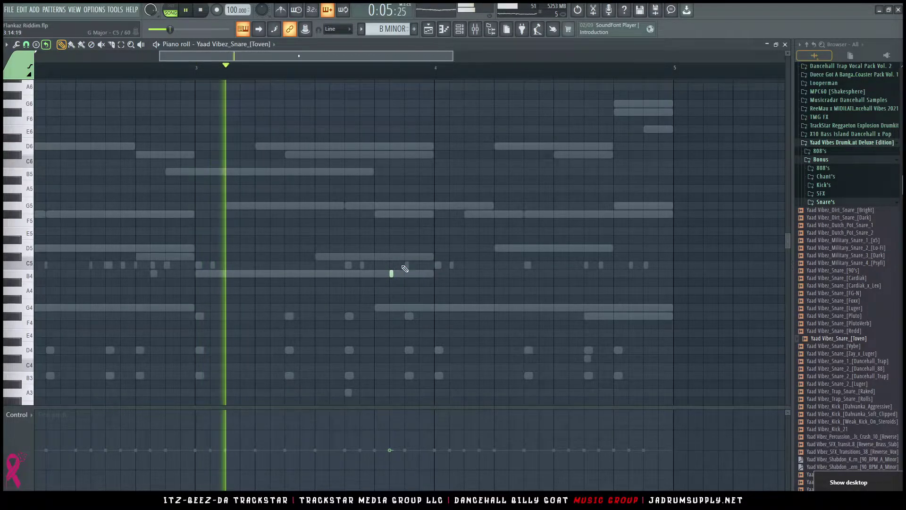
pyautogui.click(422, 274)
pyautogui.click(436, 273)
pyautogui.click(466, 274)
pyautogui.click(481, 273)
# Chop the snare hit on step 3 of bar 4 into three short hits with the default chopper pattern
pyautogui.keyDown('ctrl'); pyautogui.click(467, 274); pyautogui.keyUp('ctrl')
pyautogui.moveTo(467, 274); pyautogui.dragTo(468, 273)
pyautogui.hotkey('alt', 'u')
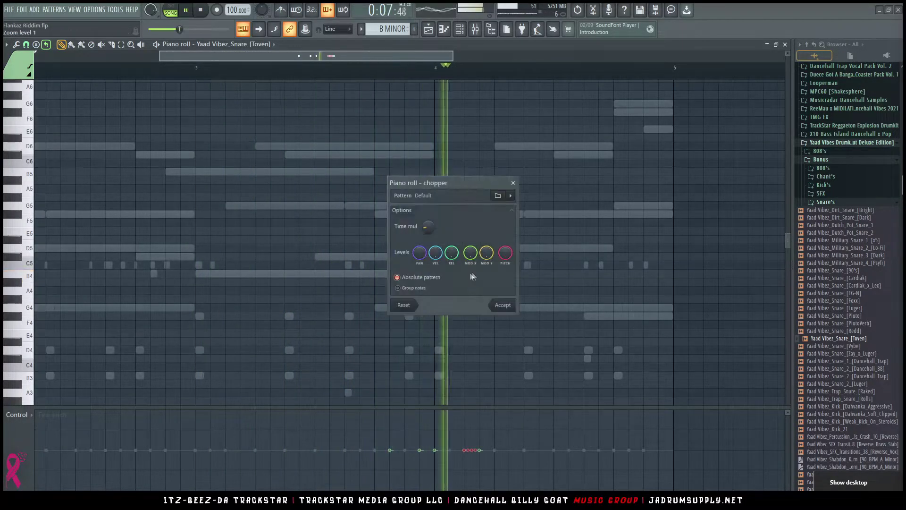
pyautogui.click(499, 302)
pyautogui.rightClick(477, 274)
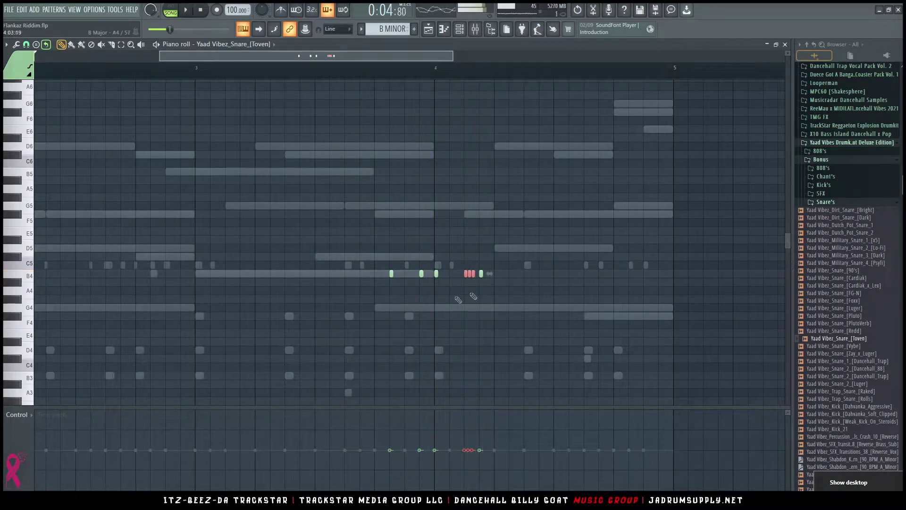
# Show the note panning control for the snare and deselect the chopped hits
pyautogui.click(19, 416)
pyautogui.click(22, 415)
pyautogui.click(23, 415)
pyautogui.click(32, 434)
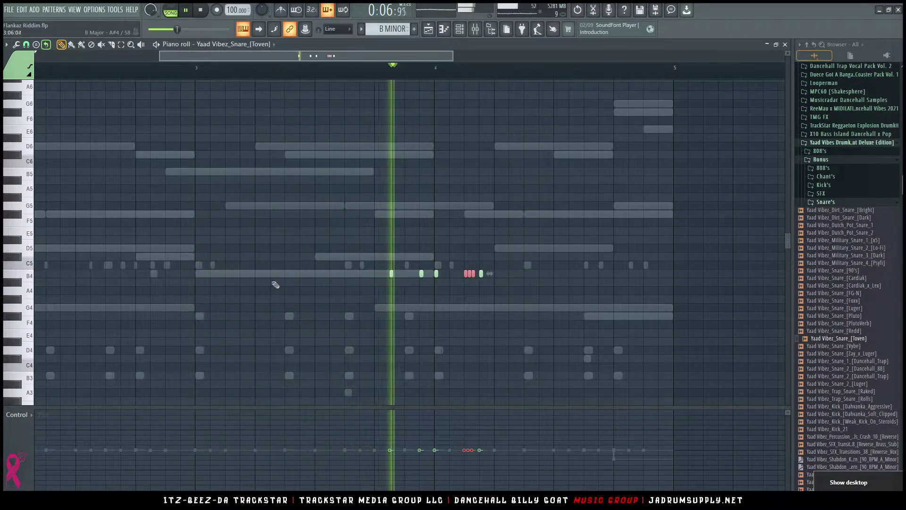
pyautogui.keyDown('ctrl'); pyautogui.click(500, 278); pyautogui.keyUp('ctrl')
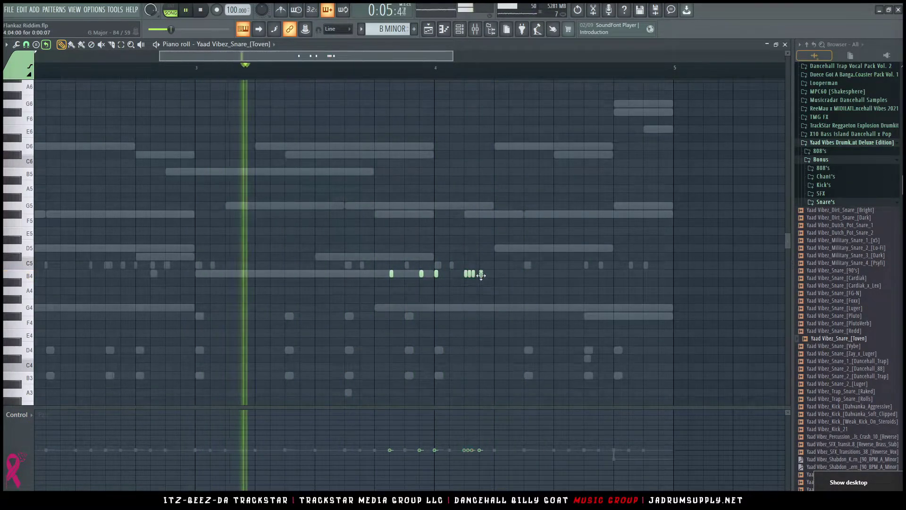
# Add B4 snare hits on steps 6, 8, 9, 11 and 13 of bar 4, restarting playback to check the rhythm
pyautogui.click(510, 274)
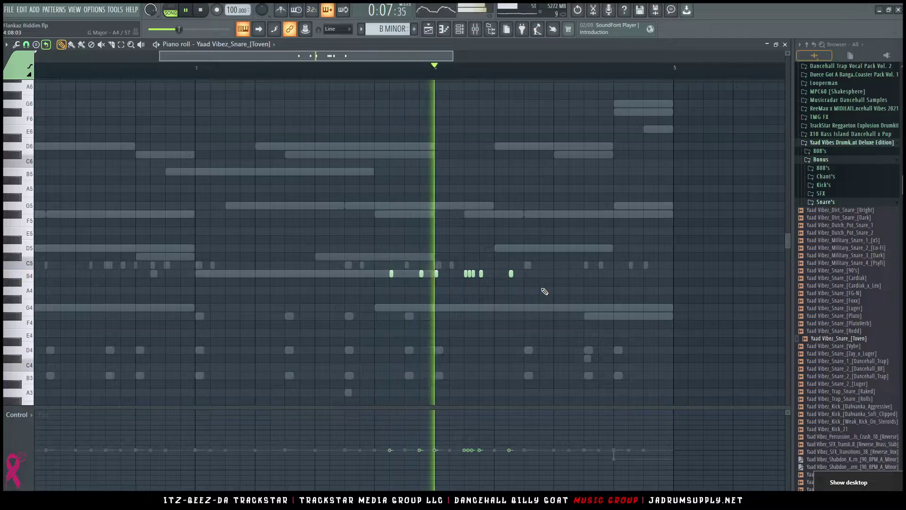
pyautogui.click(541, 274)
pyautogui.click(556, 274)
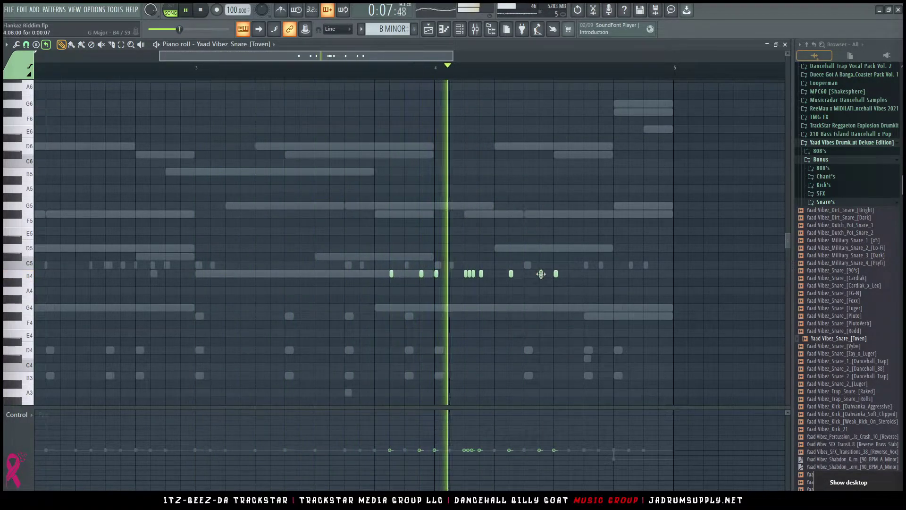
pyautogui.press('space')
pyautogui.press('space')
pyautogui.click(586, 274)
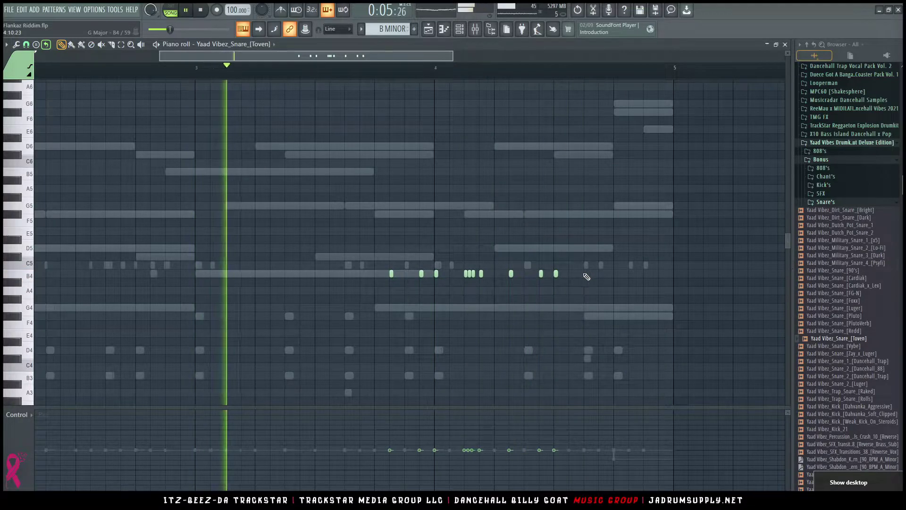
pyautogui.click(615, 274)
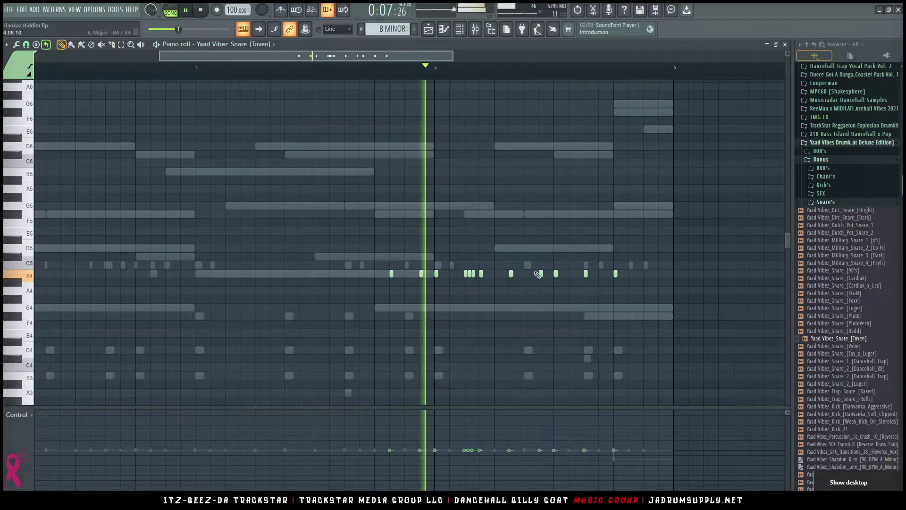
# Copy the chopped triple hit and its following note to steps 13 and 14 of bar 4, and add a hit on step 15
pyautogui.moveTo(461, 265); pyautogui.dragTo(624, 274)
pyautogui.click(619, 273)
pyautogui.keyDown('ctrl'); pyautogui.click(640, 278); pyautogui.keyUp('ctrl')
pyautogui.click(644, 274)
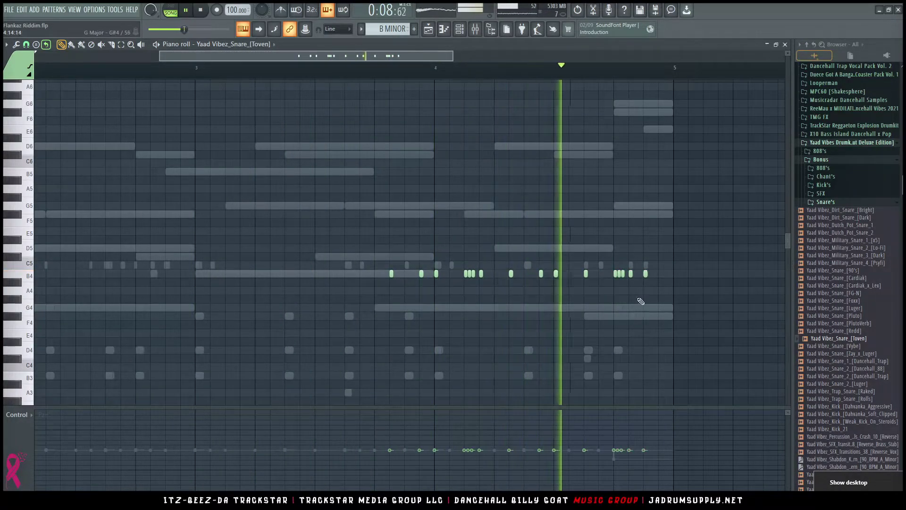
# Play back the fill and try a panning ramp across all its snare notes
pyautogui.press('space')
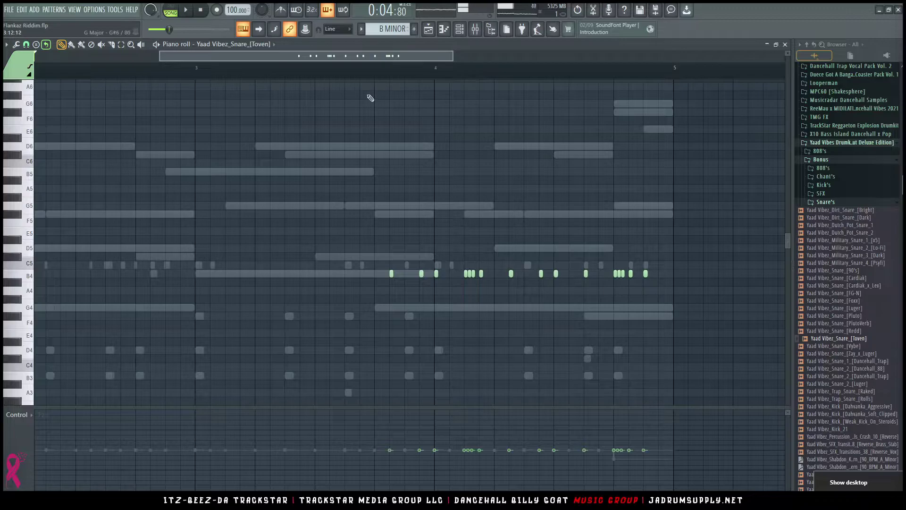
pyautogui.press('space')
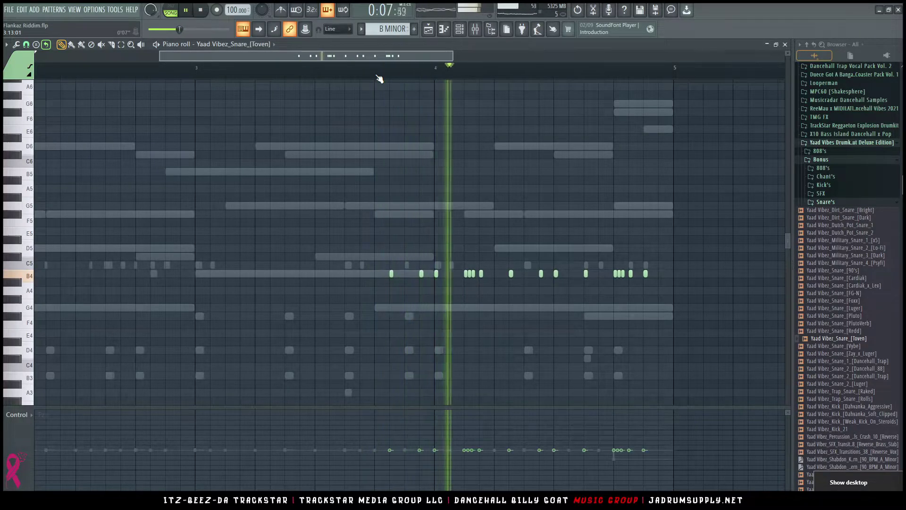
pyautogui.press('space')
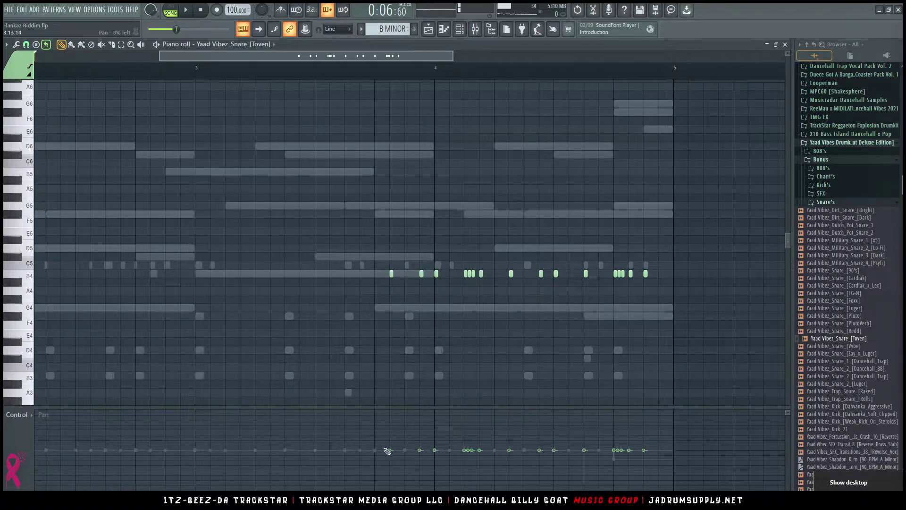
pyautogui.moveTo(390, 418)
pyautogui.mouseDown()
pyautogui.moveTo(644, 450)
pyautogui.moveTo(643, 478)
pyautogui.mouseUp()
pyautogui.press('space')
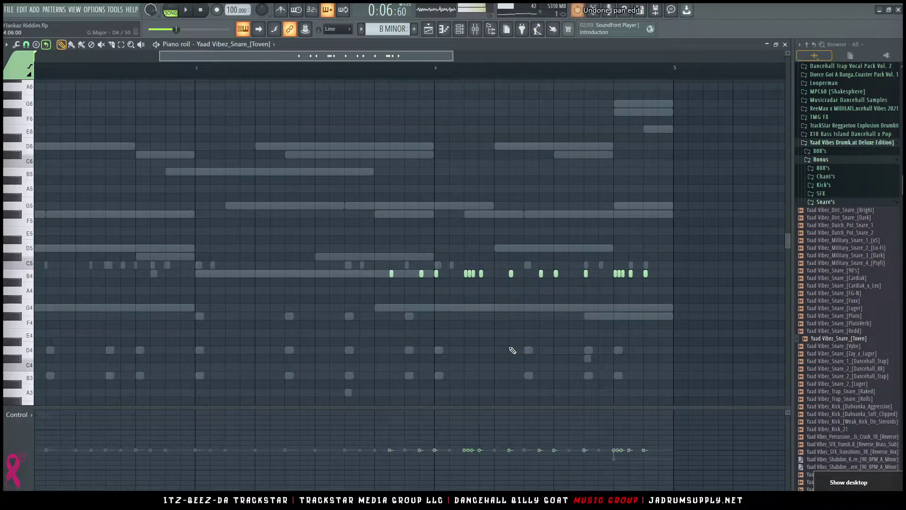
# Pan the first two snare hits and the bar 4 step 8 and 9 hits hard right then left, sweep the last hits right to left, and play back
pyautogui.moveTo(383, 254)
pyautogui.mouseDown()
pyautogui.moveTo(395, 292)
pyautogui.moveTo(385, 300)
pyautogui.mouseUp()
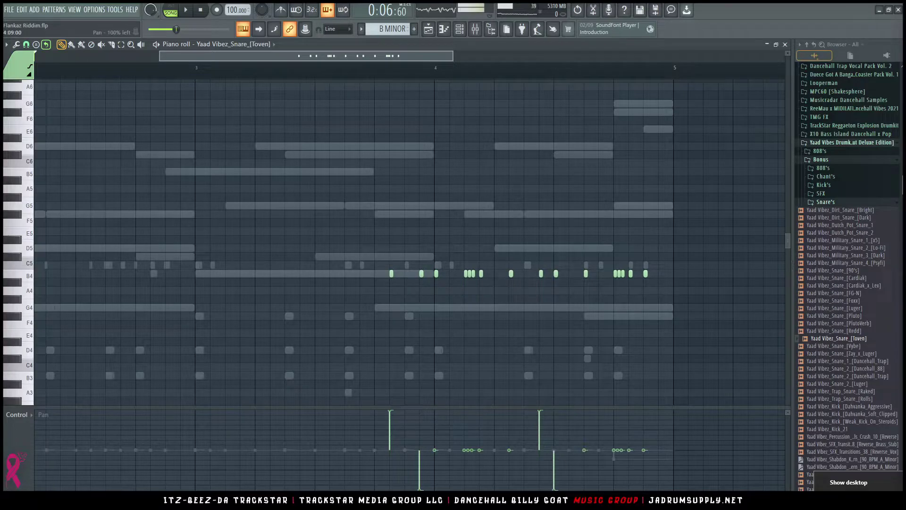
pyautogui.moveTo(626, 441); pyautogui.dragTo(658, 479)
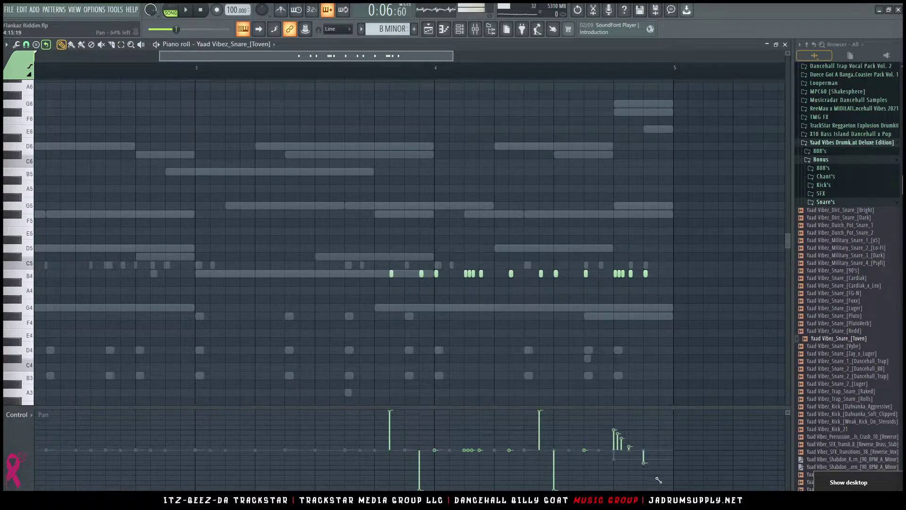
pyautogui.press('space')
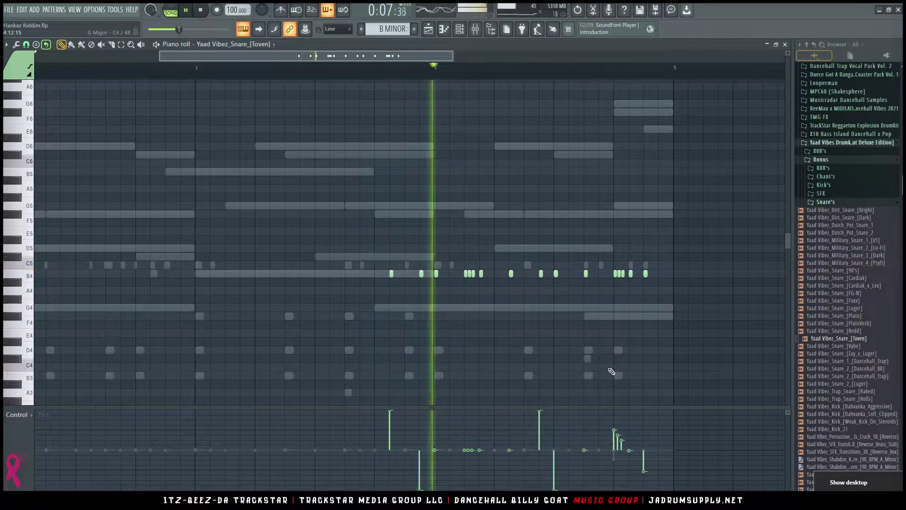
pyautogui.press('space')
# Show the note fine pitch control and draw a gently falling positive ramp from about +1090 cents across the snare fill
pyautogui.click(27, 420)
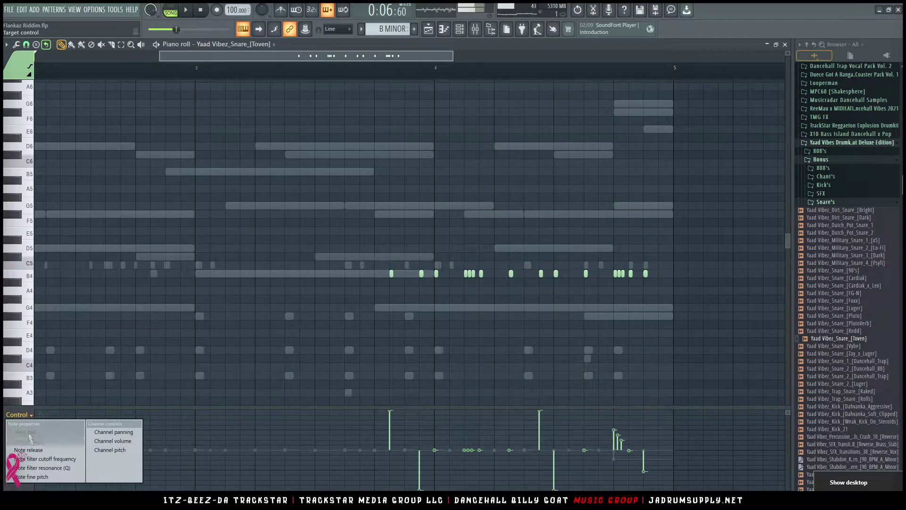
pyautogui.click(42, 475)
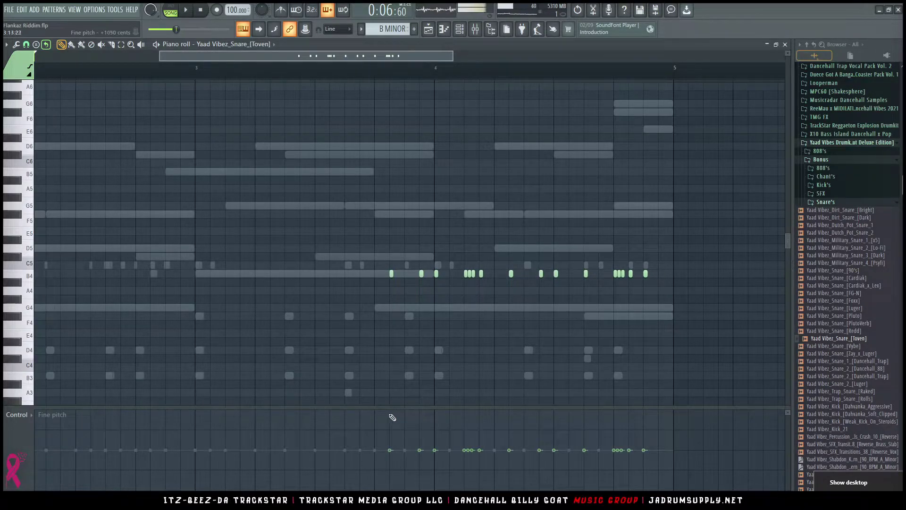
pyautogui.moveTo(391, 415)
pyautogui.mouseDown()
pyautogui.moveTo(633, 446)
pyautogui.moveTo(668, 435)
pyautogui.mouseUp()
pyautogui.press('space')
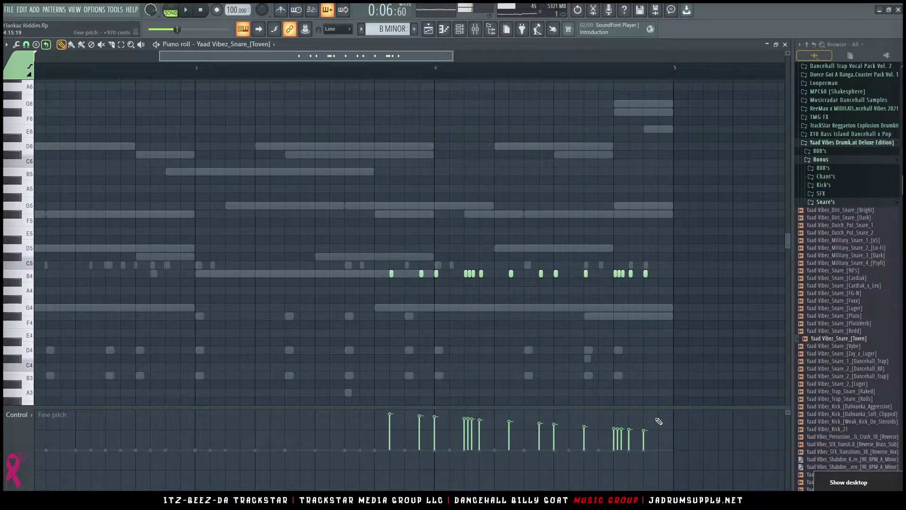
# Redraw the fine pitch so it falls below zero mid-fill and climbs back to about zero on the last hits, and play back
pyautogui.moveTo(436, 427)
pyautogui.mouseDown()
pyautogui.moveTo(496, 446)
pyautogui.moveTo(503, 458)
pyautogui.moveTo(650, 454)
pyautogui.mouseUp()
pyautogui.press('space')
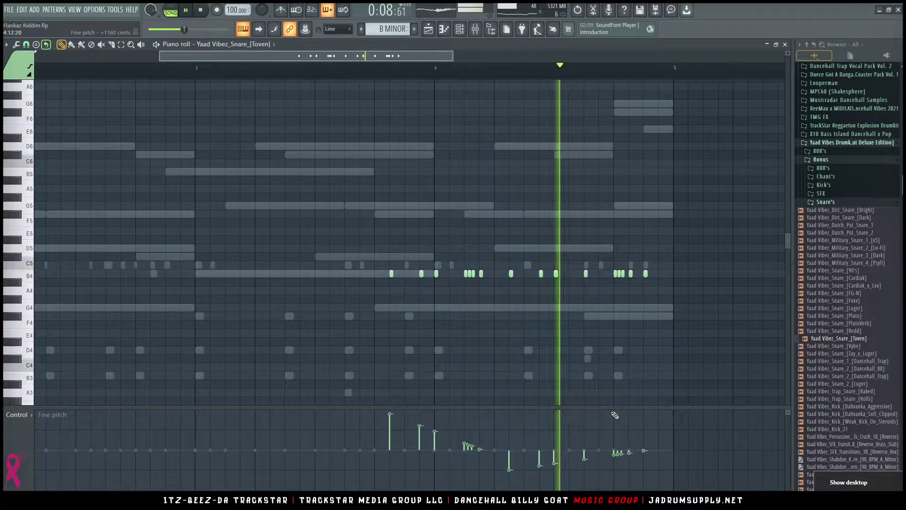
pyautogui.press('space')
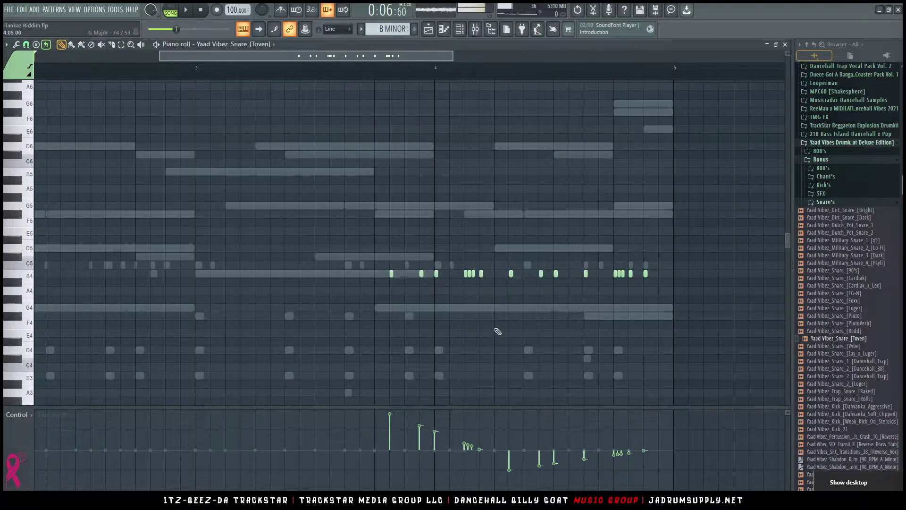
# Export the snare fill as a MIDI file named 100_Bpm_[Roll_2] in the Free_Snare_Rool_Pack folder
pyautogui.hotkey('ctrl', 'shift', 'm')
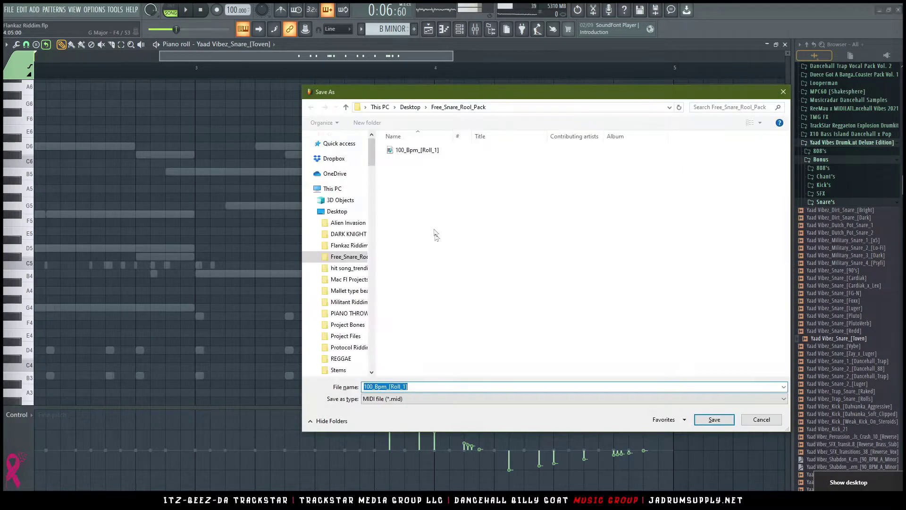
pyautogui.click(406, 386)
pyautogui.press('BackSpace')
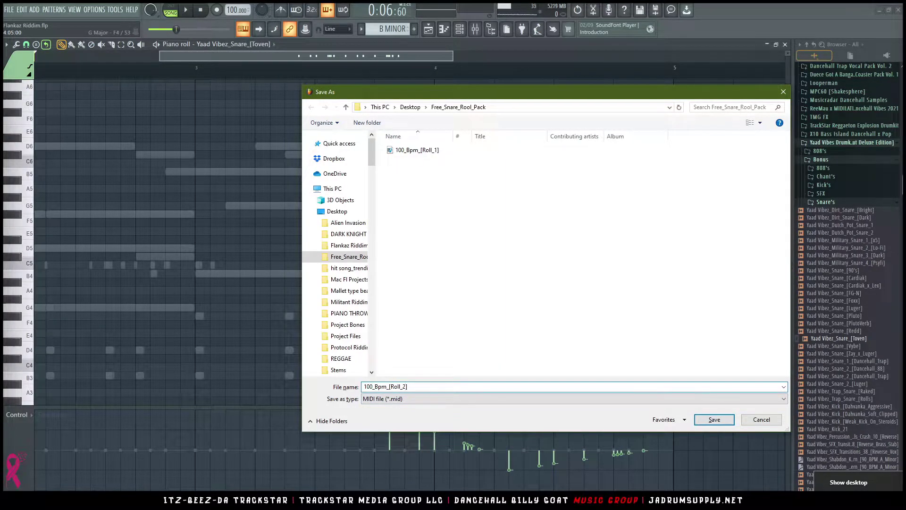
pyautogui.write('2')
pyautogui.press('Return')
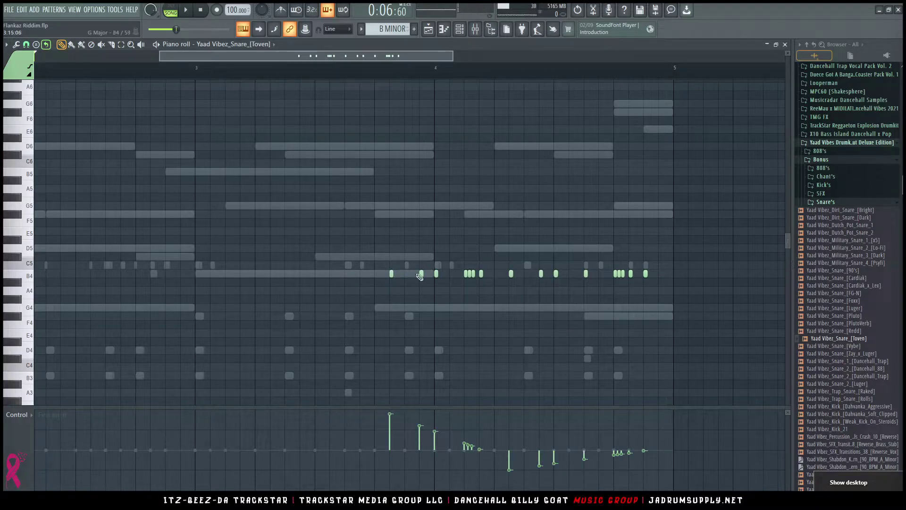
# Clear all snare notes from the piano roll and show note velocity in the control lane
pyautogui.moveTo(338, 236); pyautogui.dragTo(661, 356)
pyautogui.press('Delete')
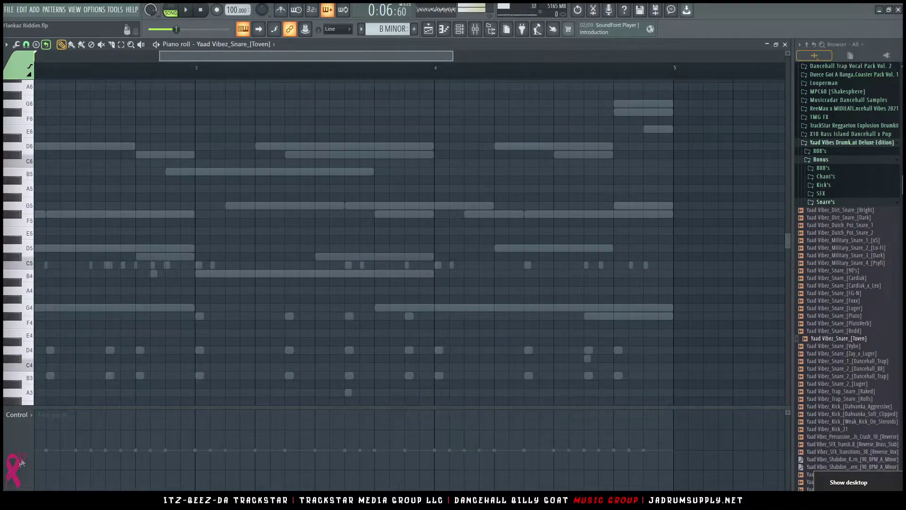
pyautogui.click(24, 417)
pyautogui.click(286, 308)
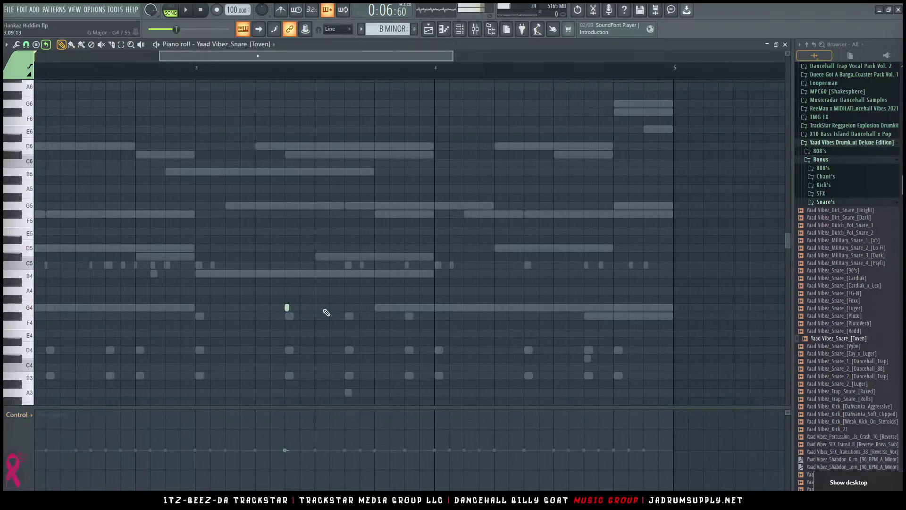
pyautogui.click(17, 415)
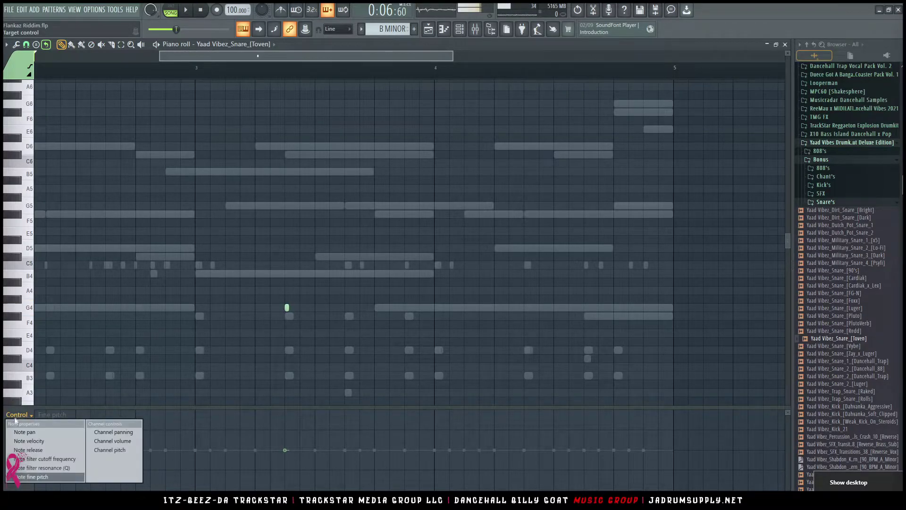
pyautogui.click(41, 431)
pyautogui.moveTo(247, 278); pyautogui.dragTo(339, 323)
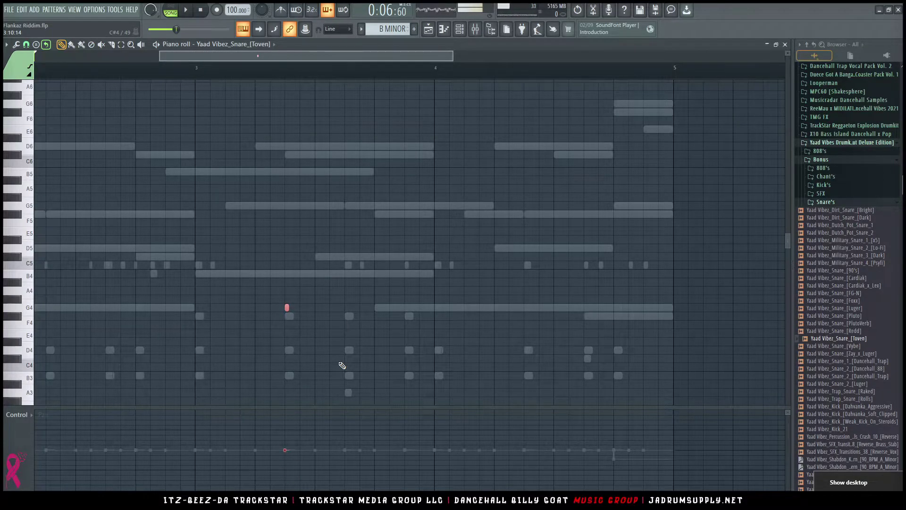
pyautogui.click(17, 414)
pyautogui.click(27, 440)
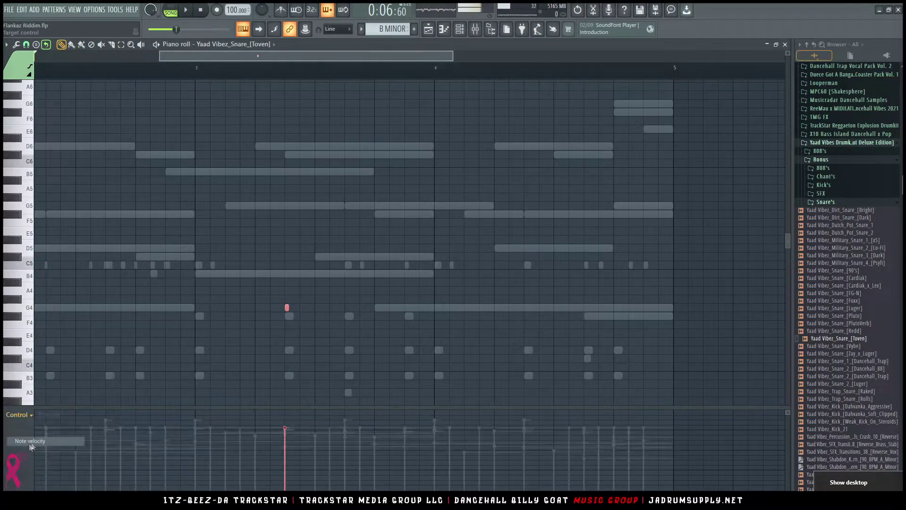
pyautogui.rightClick(288, 310)
# Place eight G4 snare hits on the odd-numbered steps of bar 4 and play them back
pyautogui.click(435, 309)
pyautogui.click(463, 307)
pyautogui.click(496, 308)
pyautogui.click(526, 308)
pyautogui.click(556, 307)
pyautogui.click(615, 307)
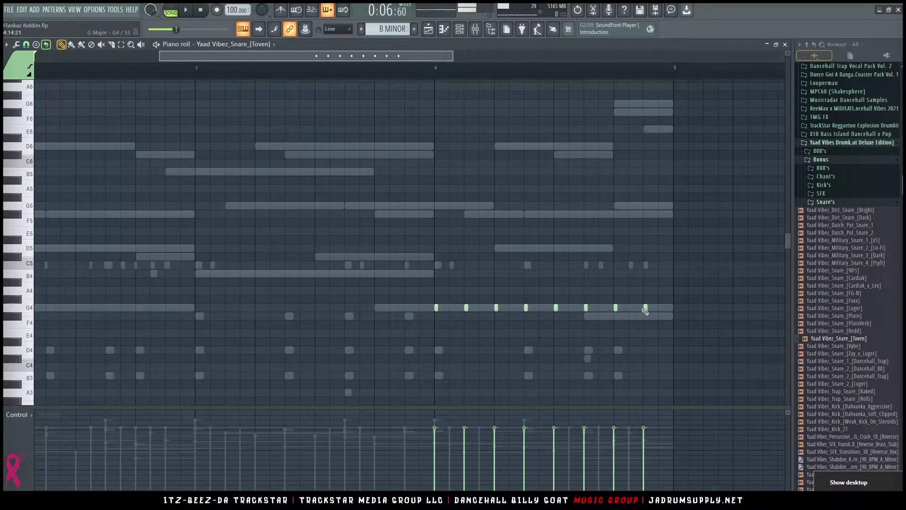
pyautogui.press('space')
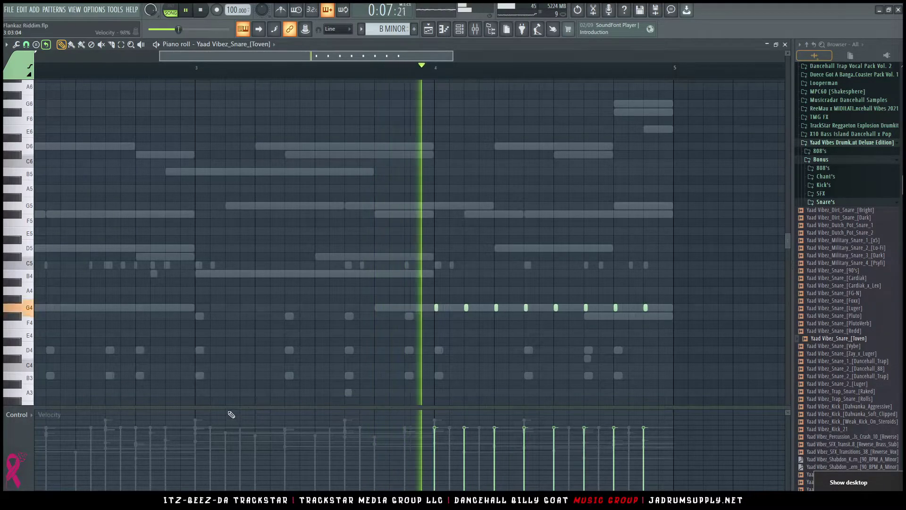
pyautogui.press('space')
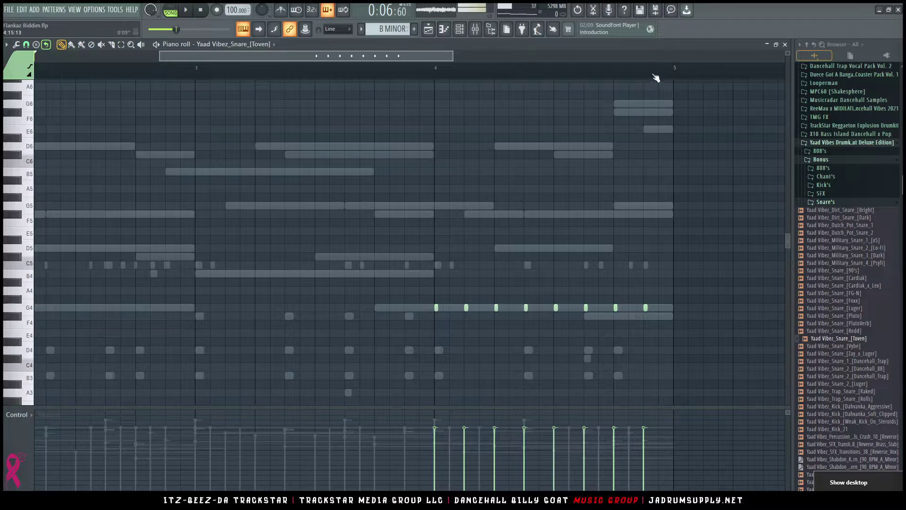
# Set the piano roll snap to 1/3 step and add G4 hits on steps 2 and 8 of bar 4 during playback
pyautogui.scroll(3, 656, 79)
pyautogui.moveTo(302, 57); pyautogui.dragTo(284, 59)
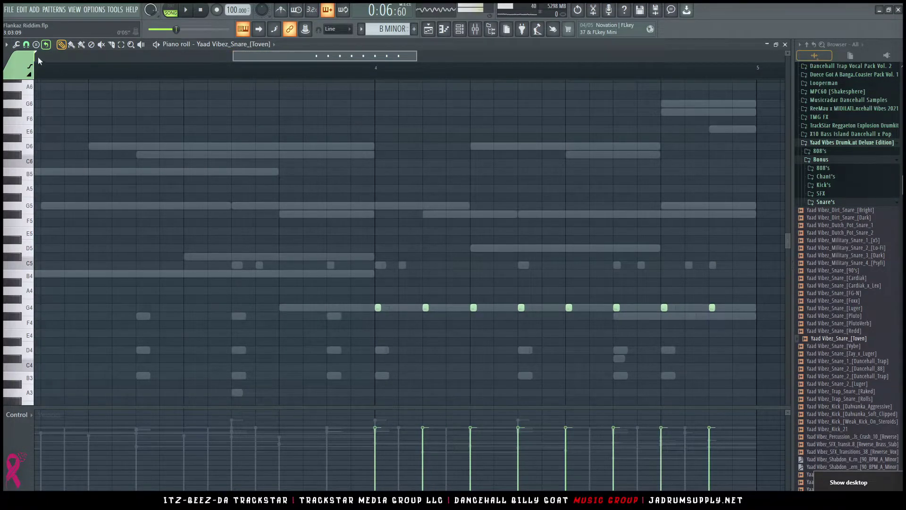
pyautogui.click(26, 43)
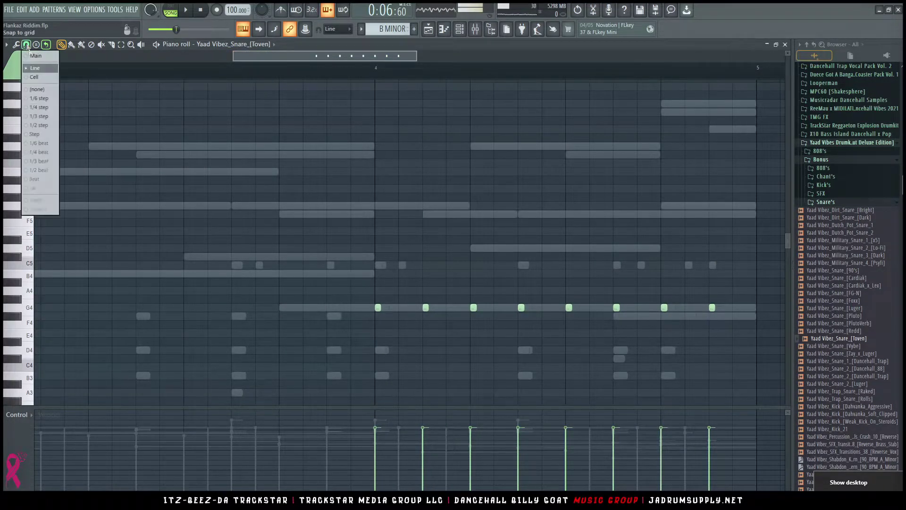
pyautogui.click(46, 117)
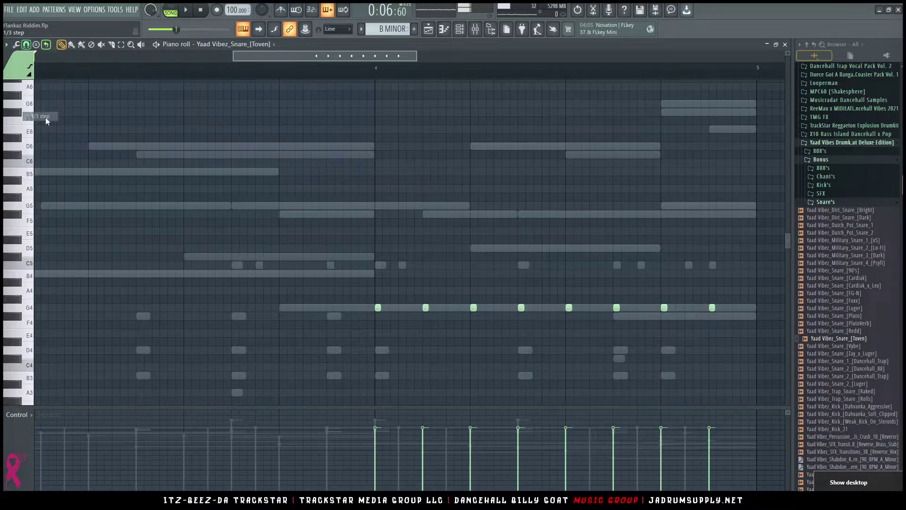
pyautogui.click(402, 307)
pyautogui.press('space')
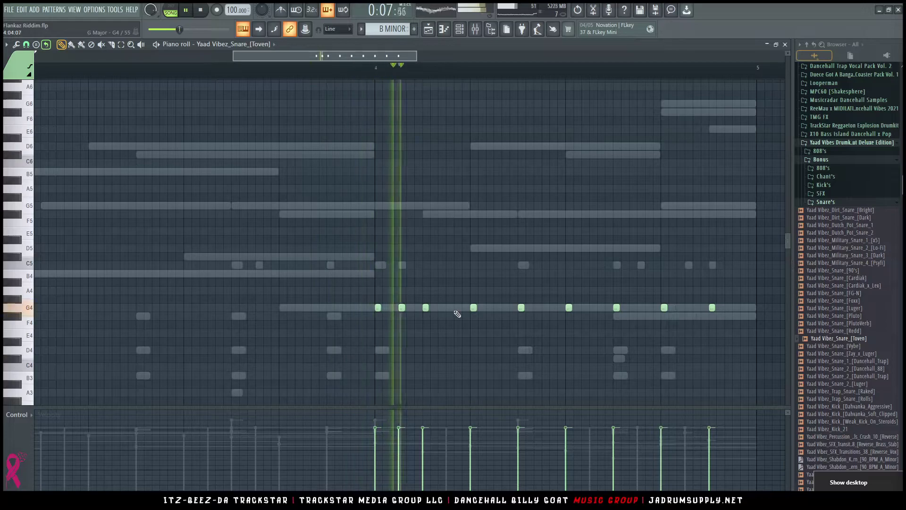
pyautogui.click(545, 308)
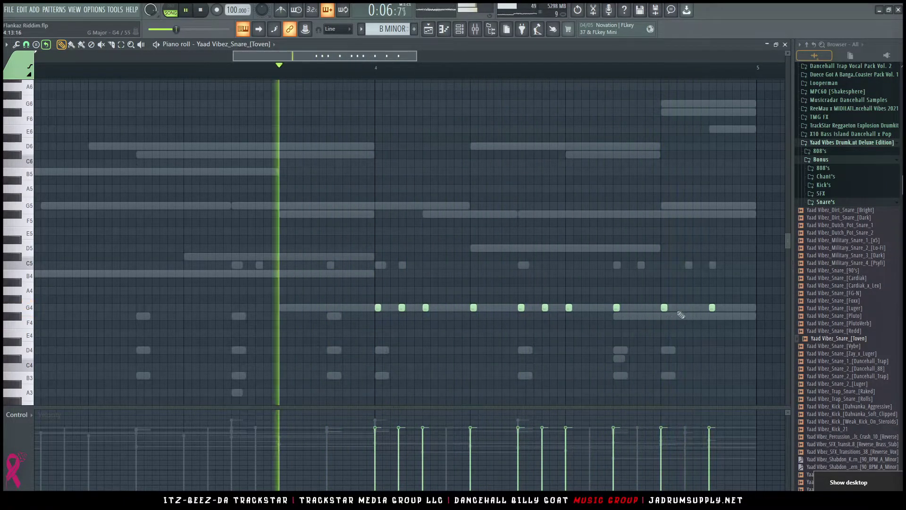
# Try extra G4 hits on step 12 and two in triplet spacing between steps 13 and 15 of bar 4, and remove them
pyautogui.click(680, 307)
pyautogui.click(696, 307)
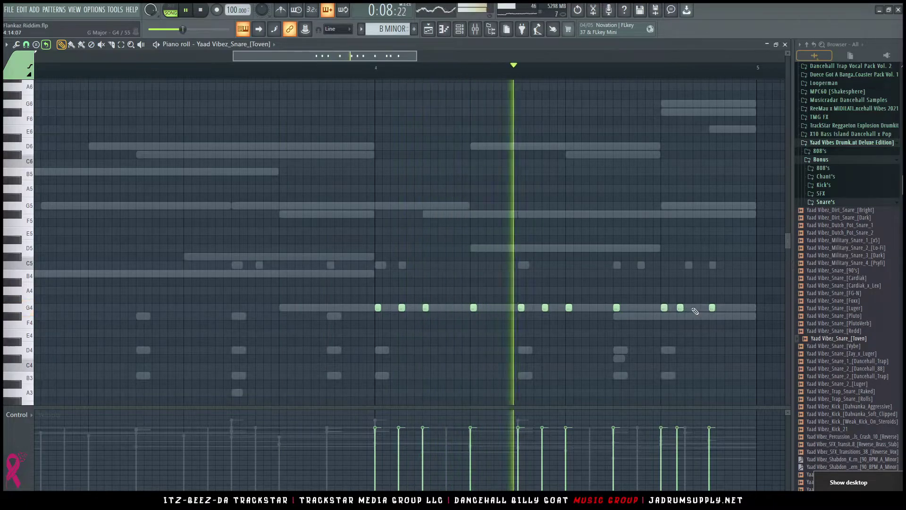
pyautogui.click(640, 307)
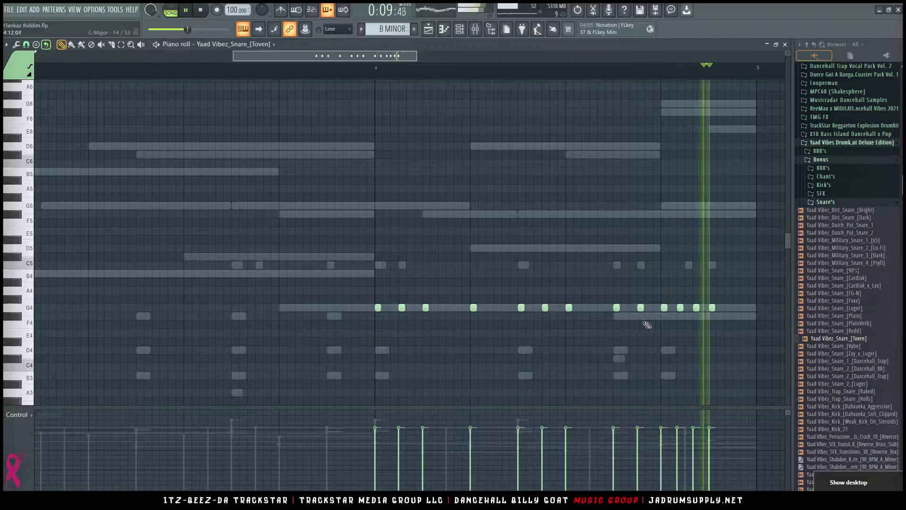
pyautogui.rightClick(680, 307)
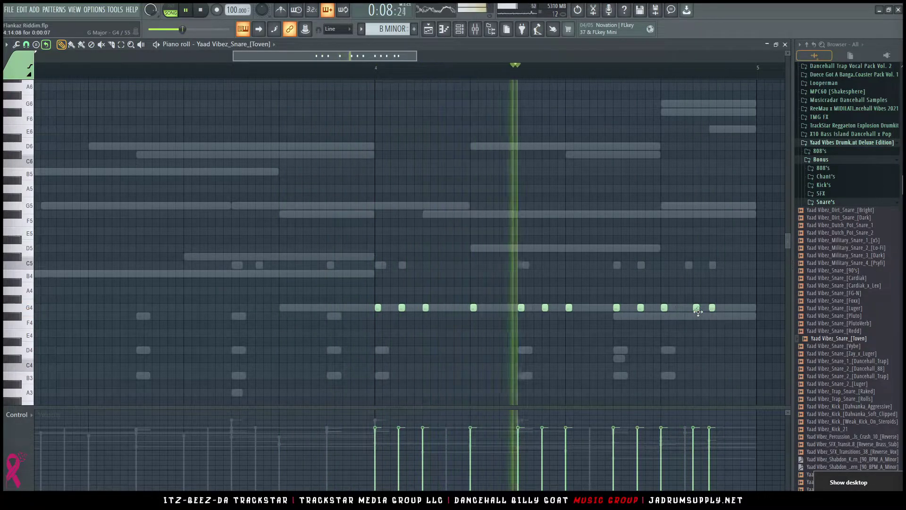
pyautogui.rightClick(640, 307)
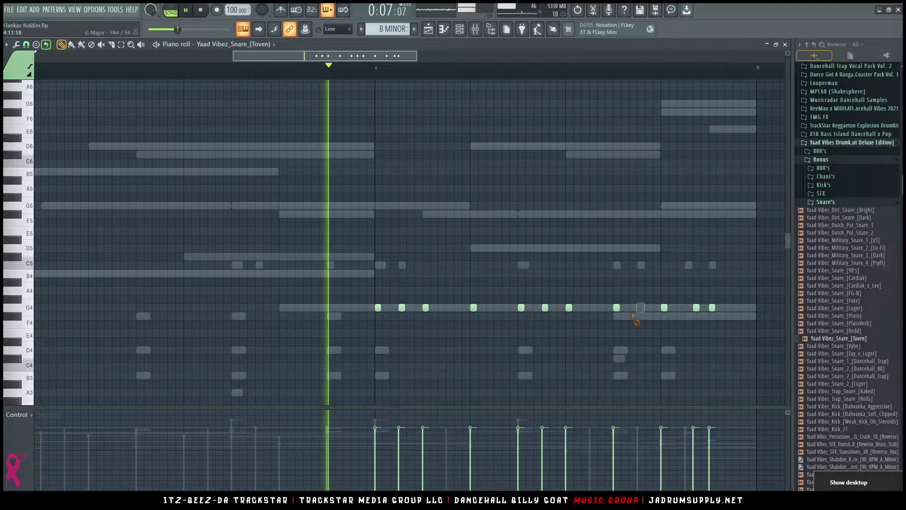
pyautogui.rightClick(696, 307)
# Add a G4 hit on step 16 of bar 4 and set the piano roll snap back to Line
pyautogui.click(736, 307)
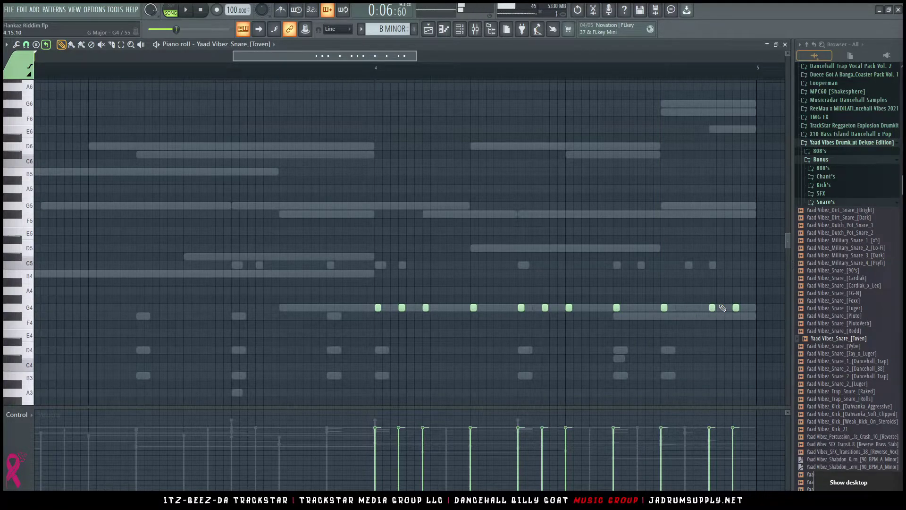
pyautogui.scroll(2, 741, 85)
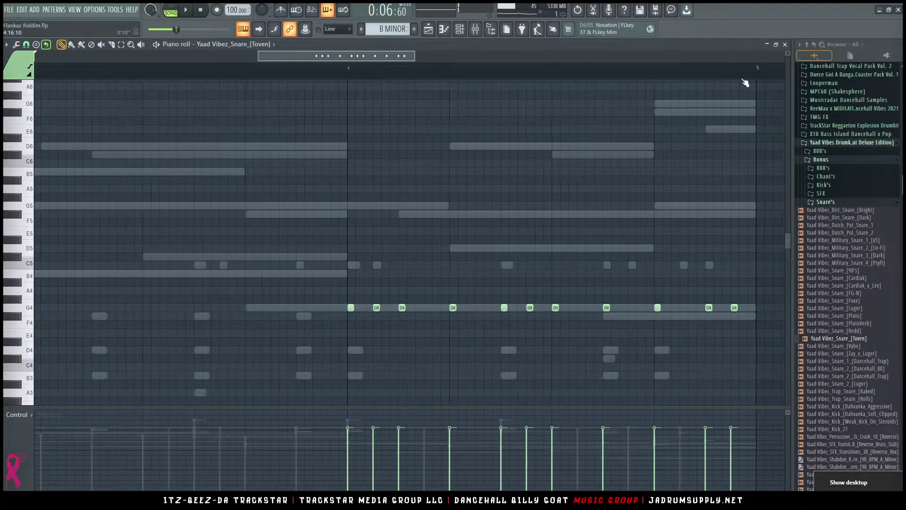
pyautogui.click(26, 45)
pyautogui.click(39, 68)
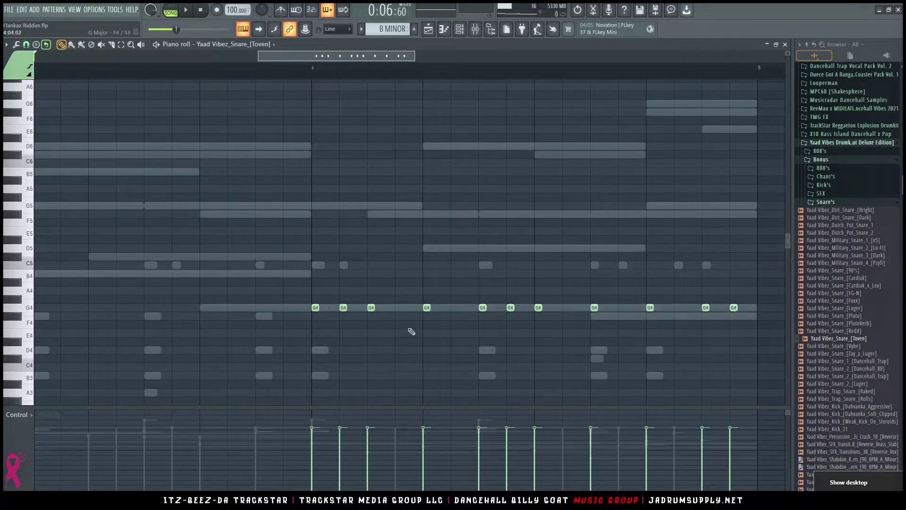
# Quantize the snare notes so each one fills a whole step, and play back the fill
pyautogui.click(27, 45)
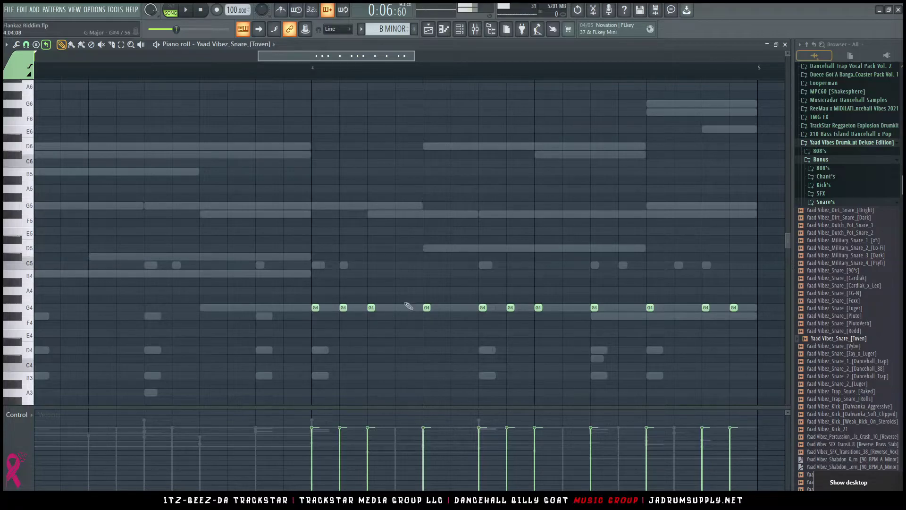
pyautogui.hotkey('ctrl', 'q')
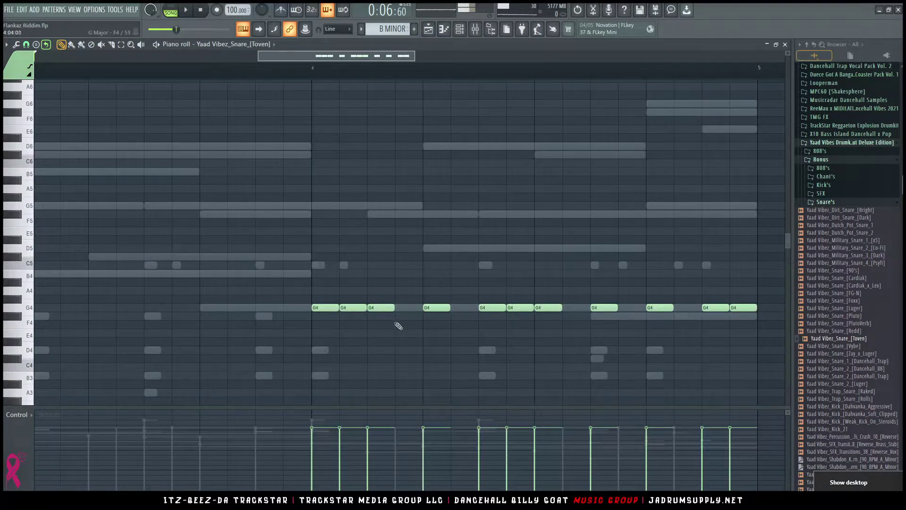
pyautogui.press('space')
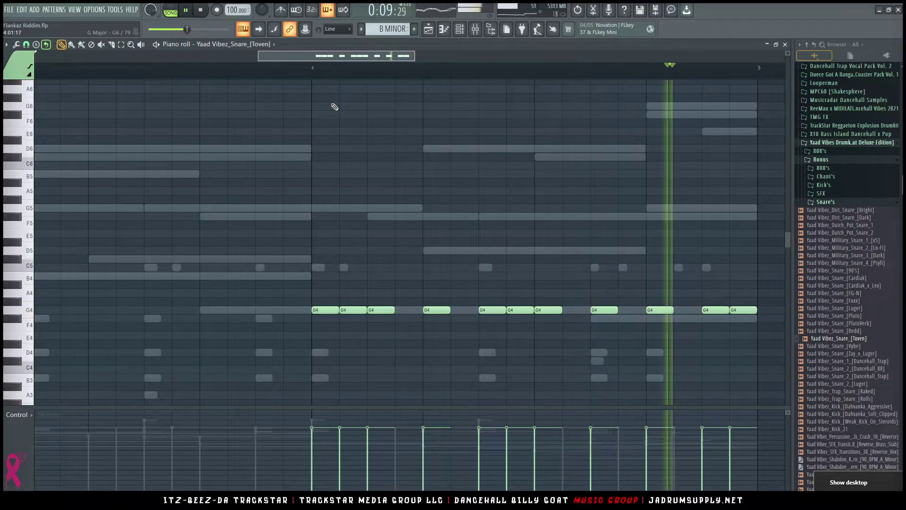
pyautogui.press('space')
# Chop the first snare note of bar 4 into quarter-step pieces, delete the last two pieces, and audition the fill
pyautogui.moveTo(309, 295); pyautogui.dragTo(325, 358)
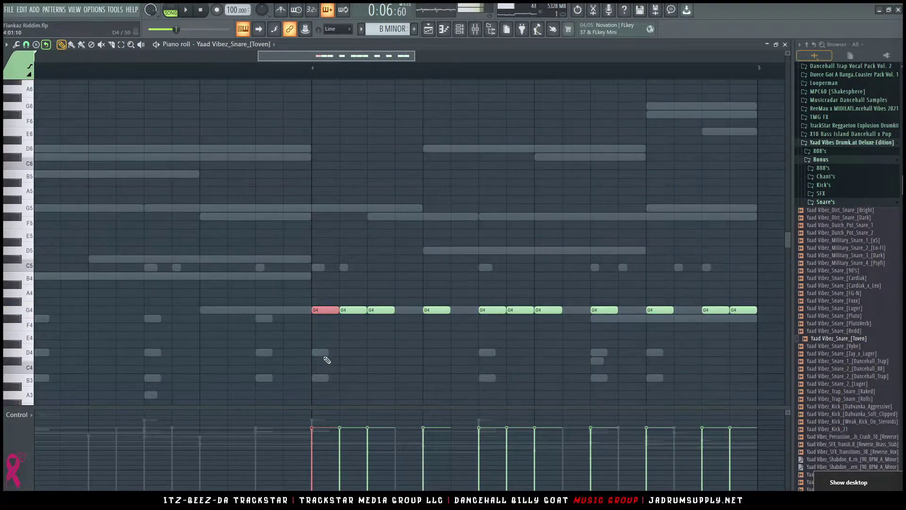
pyautogui.hotkey('alt', 'u')
pyautogui.click(502, 304)
pyautogui.rightClick(336, 311)
pyautogui.rightClick(331, 311)
pyautogui.press('space')
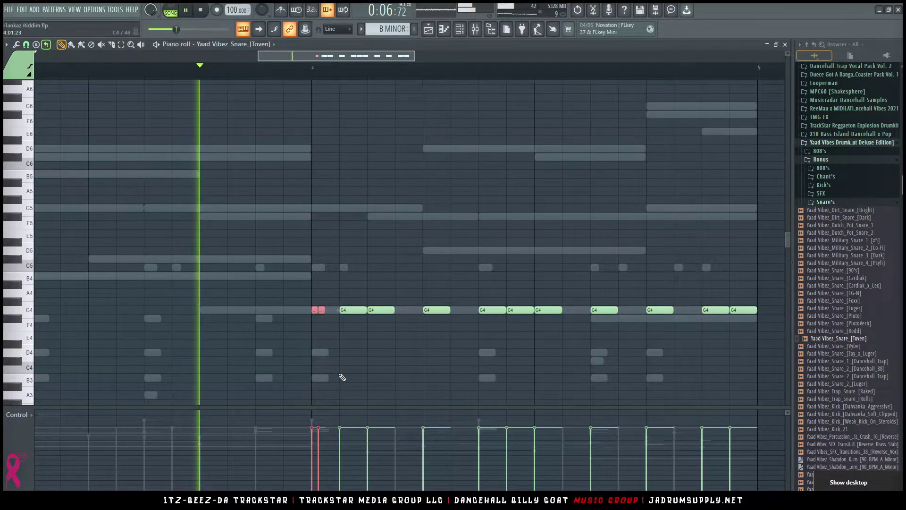
pyautogui.press('space')
pyautogui.press('space')
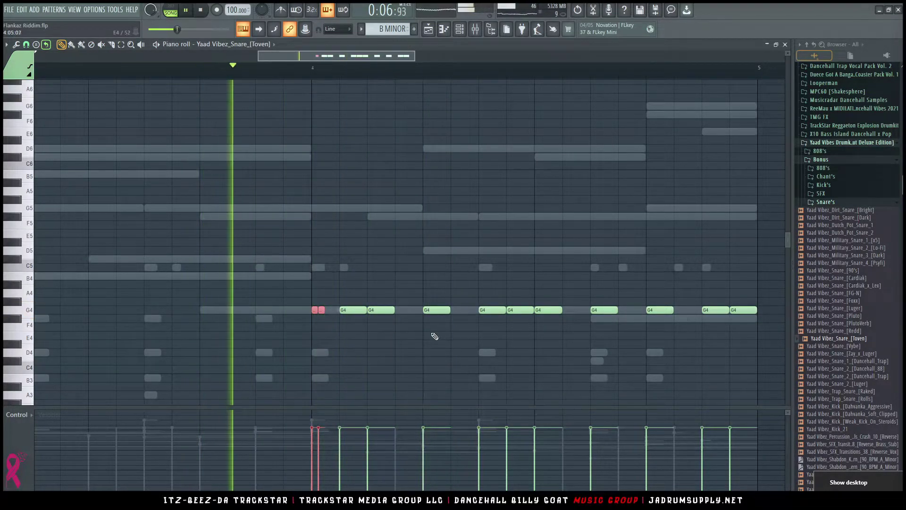
pyautogui.press('space')
pyautogui.press('space')
pyautogui.press('space')
# Replay the fill and add a one-step G4 hit on step 6 of bar 4
pyautogui.click(491, 310)
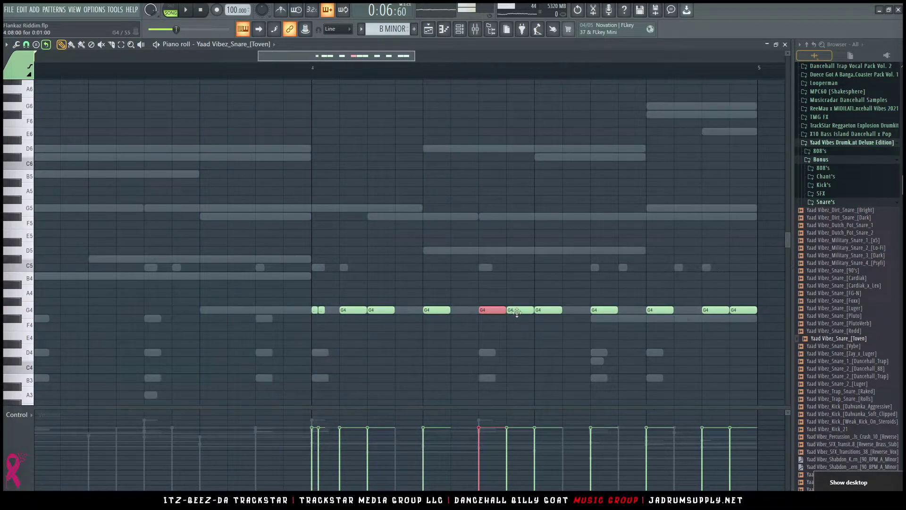
pyautogui.press('space')
pyautogui.press('space')
pyautogui.press('space')
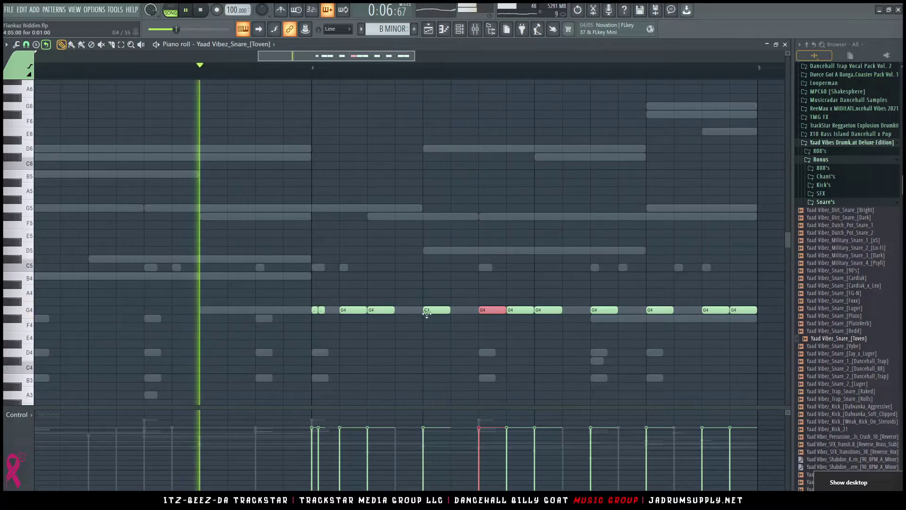
pyautogui.press('space')
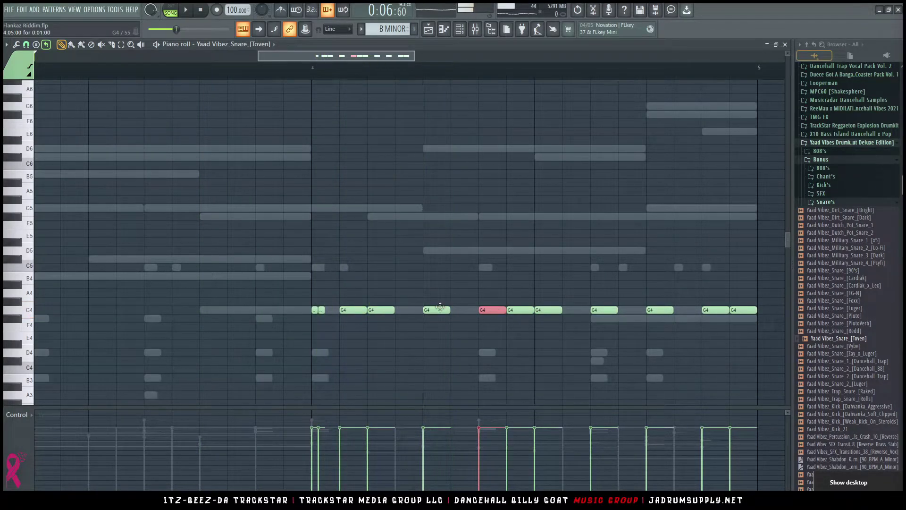
pyautogui.click(456, 310)
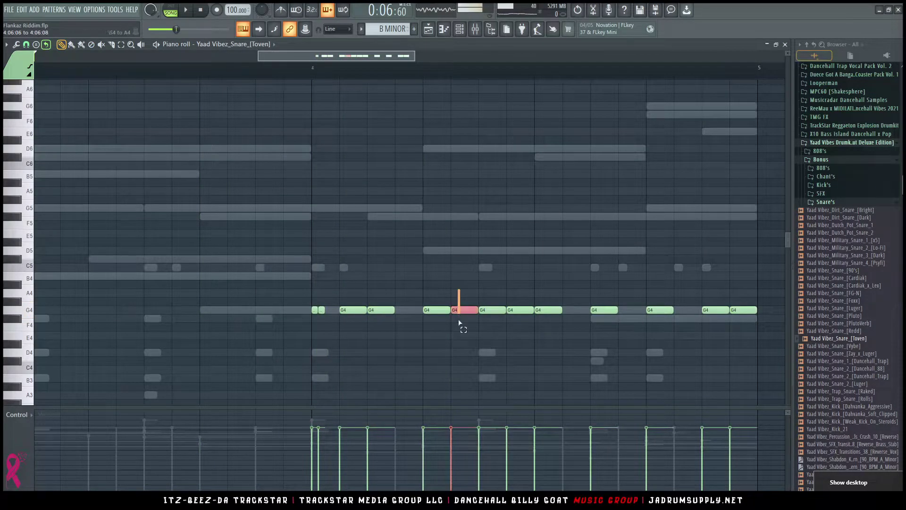
# Lower the velocity of the G4 hits on steps 6 and 3 of bar 4, replaying the fill
pyautogui.press('space')
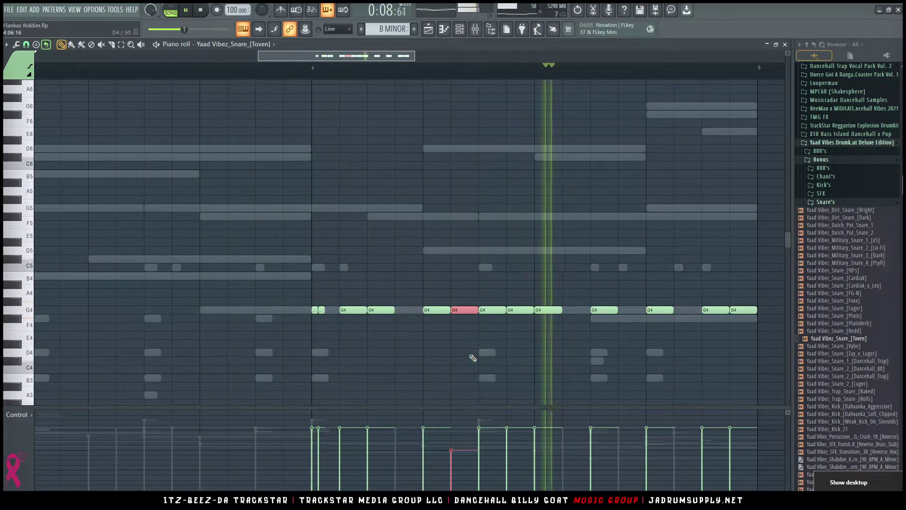
pyautogui.press('space')
pyautogui.click(390, 310)
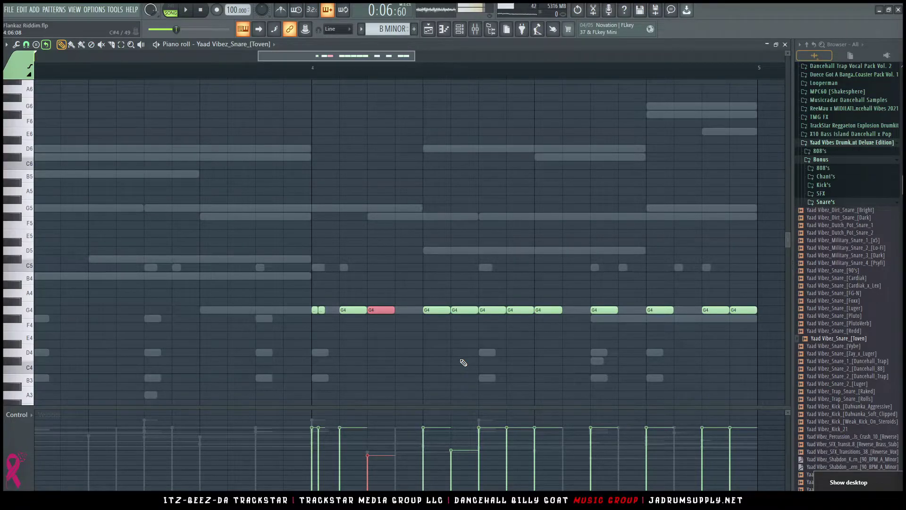
pyautogui.press('space')
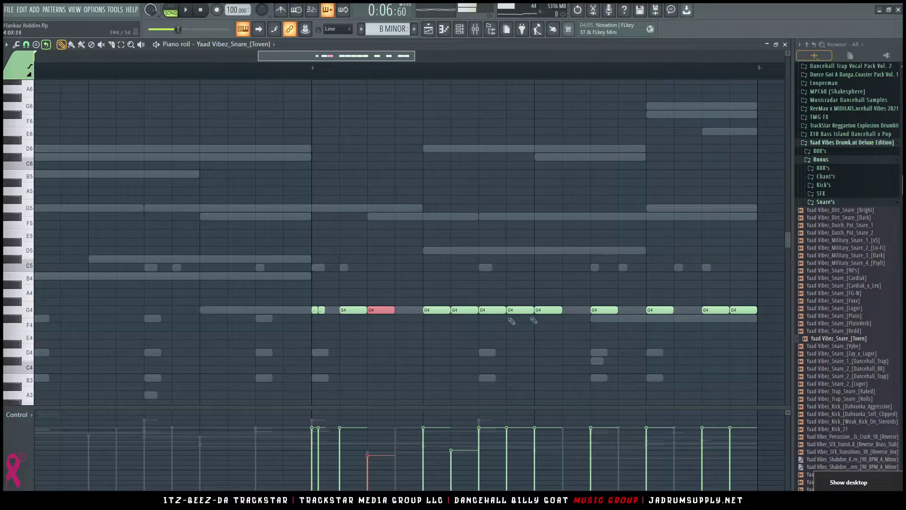
pyautogui.press('space')
# Add a softer G4 hit on step 4 of bar 4, readjust step 3's velocity, and play the fill
pyautogui.click(404, 314)
pyautogui.click(370, 442)
pyautogui.click(437, 360)
pyautogui.press('space')
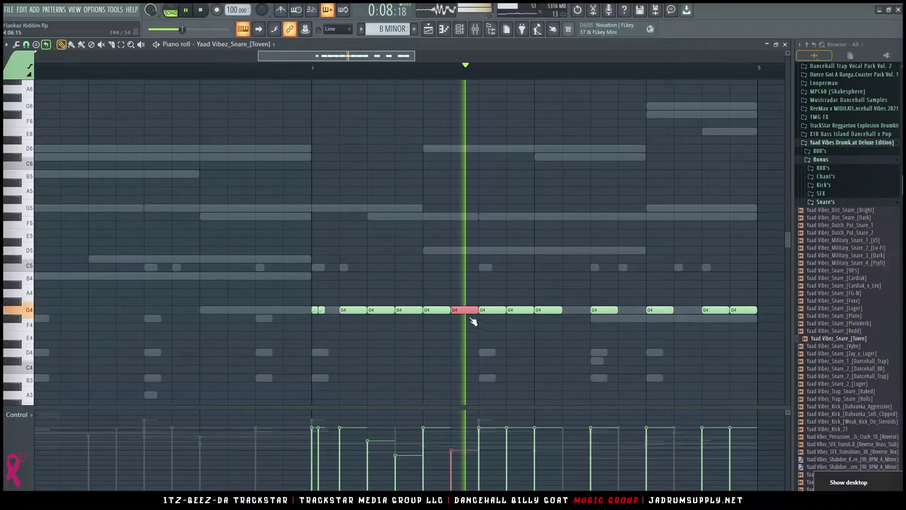
# Chop the step 6 hit of bar 4 into quarter-step pieces and ramp their velocities upward
pyautogui.hotkey('alt', 'u')
pyautogui.click(500, 306)
pyautogui.press('space')
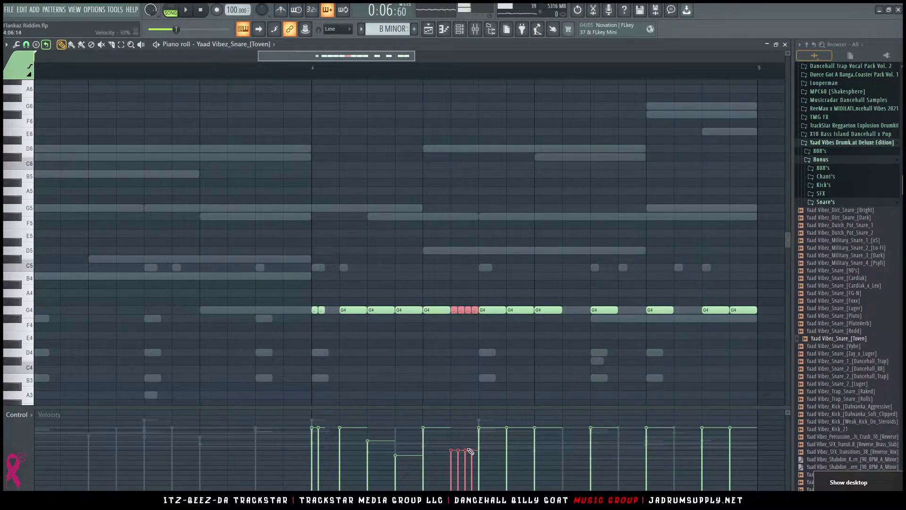
pyautogui.press('space')
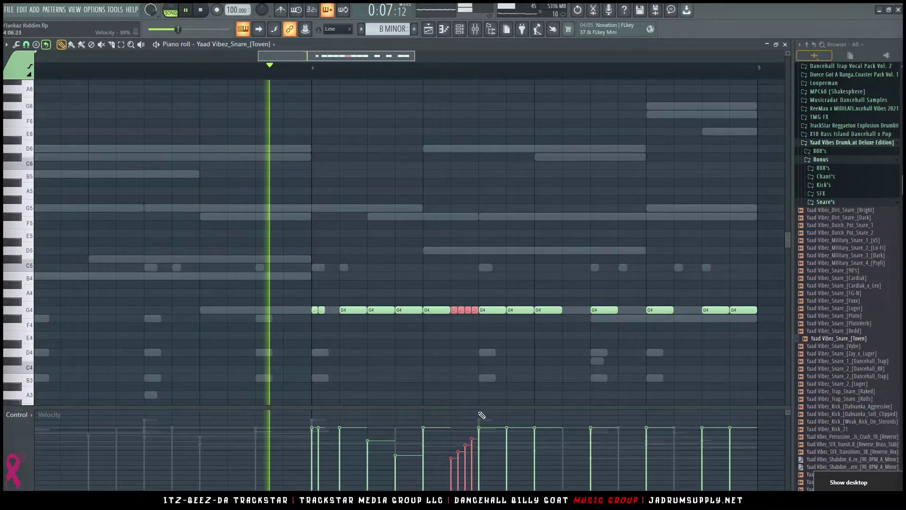
pyautogui.press('space')
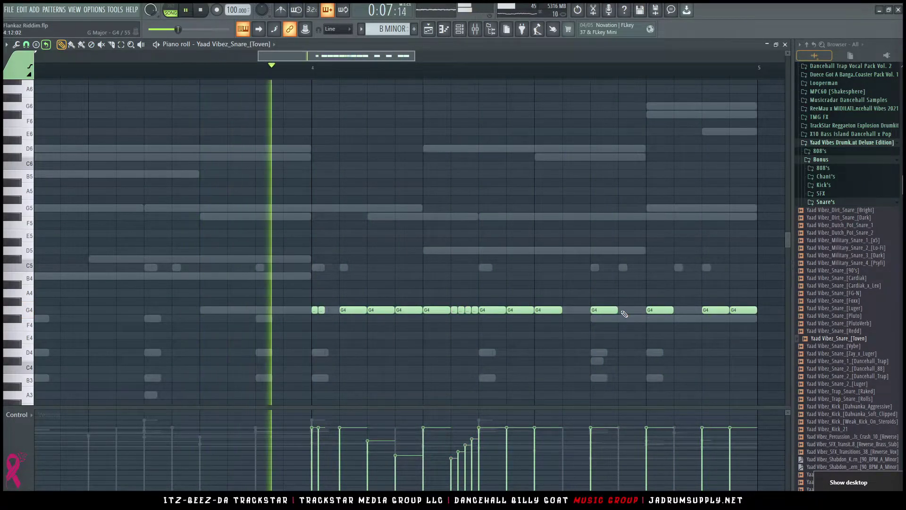
# Add a one-step G4 hit on step 12 of bar 4 and chop the step 11 hit into quarter-step pieces
pyautogui.click(622, 311)
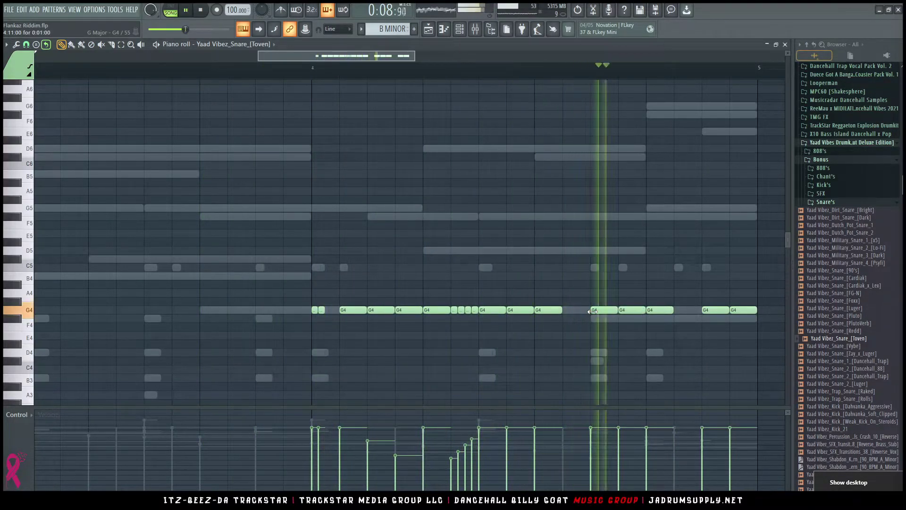
pyautogui.moveTo(594, 290); pyautogui.dragTo(596, 322)
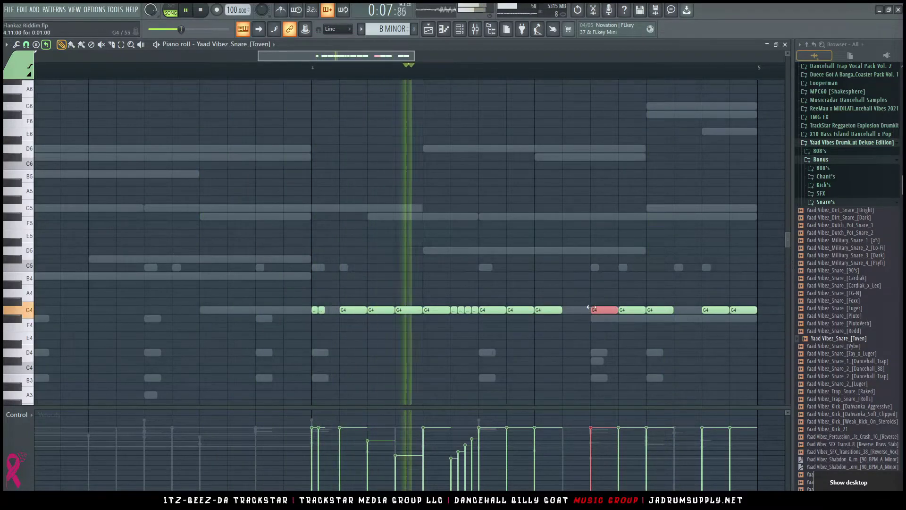
pyautogui.hotkey('alt', 'u')
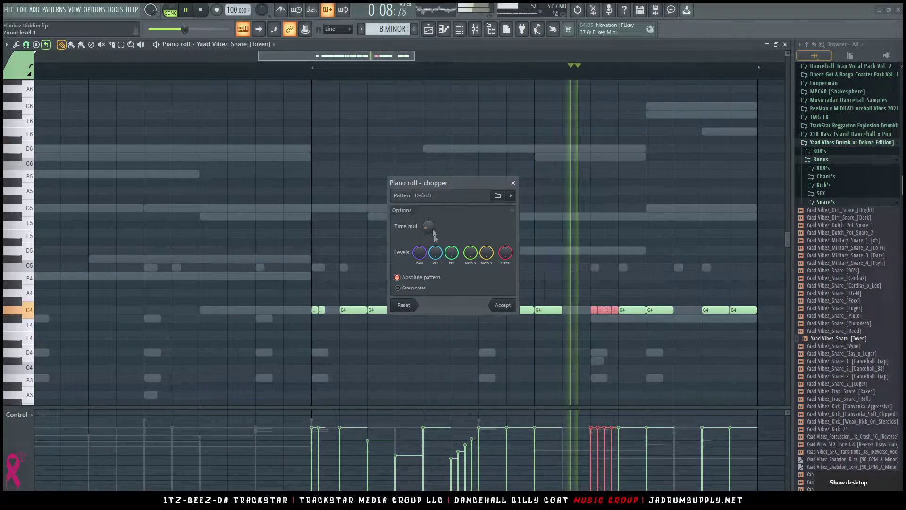
pyautogui.click(502, 304)
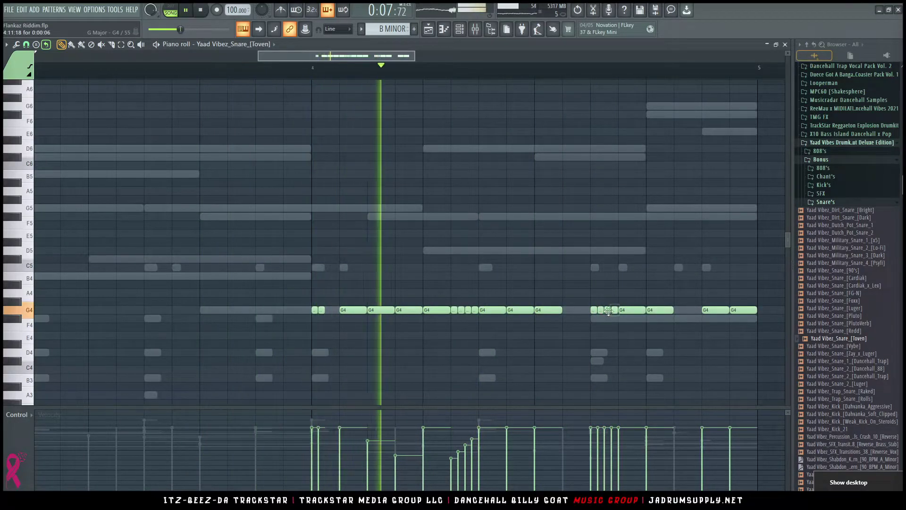
# Add a quarter-step G4 hit just before step 11 of bar 4 and delete the last three pieces of the chopped hit
pyautogui.click(587, 310)
pyautogui.rightClick(601, 311)
pyautogui.rightClick(608, 310)
pyautogui.rightClick(614, 310)
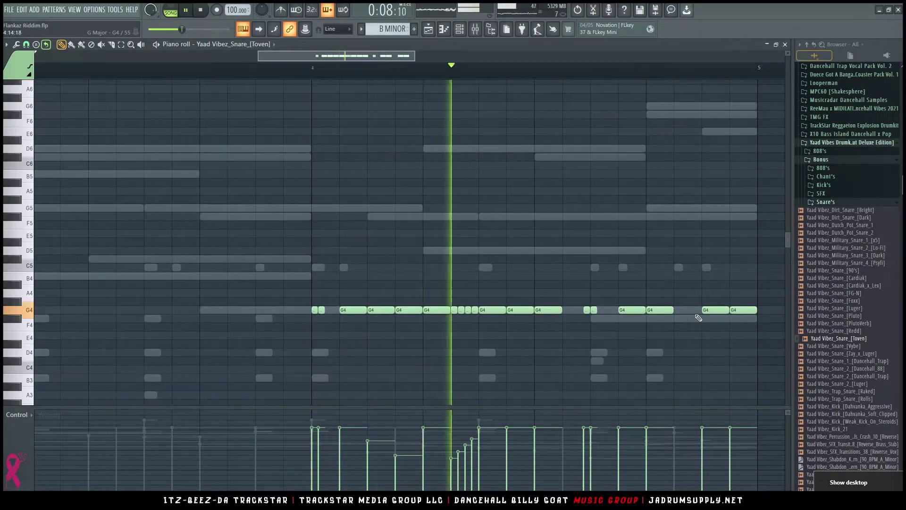
pyautogui.press('space')
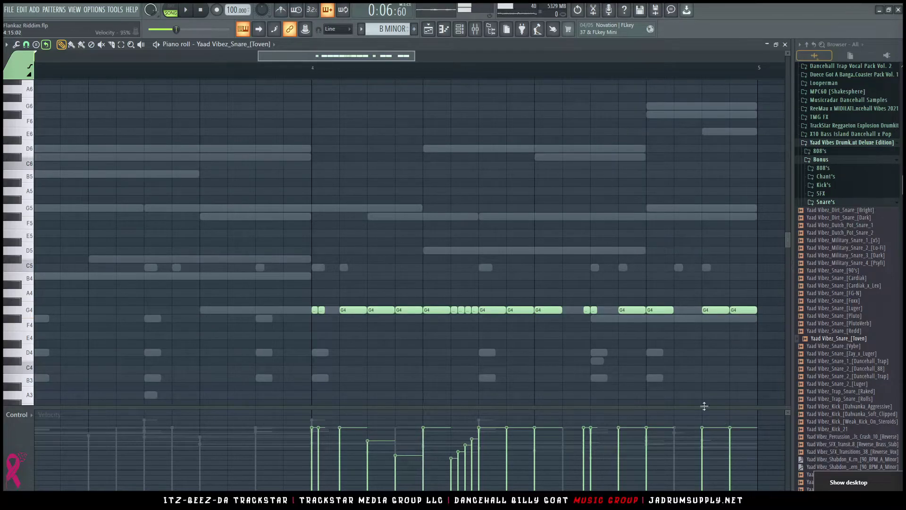
# Draw a descending fine-pitch slope across the roll with step 15 pitched well below the rest, remove the step 16 hit, and audition it
pyautogui.click(29, 416)
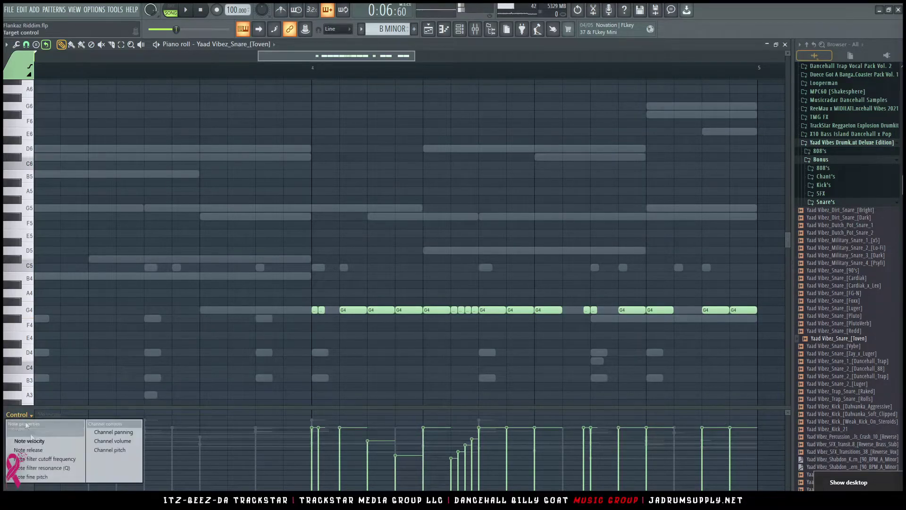
pyautogui.click(40, 477)
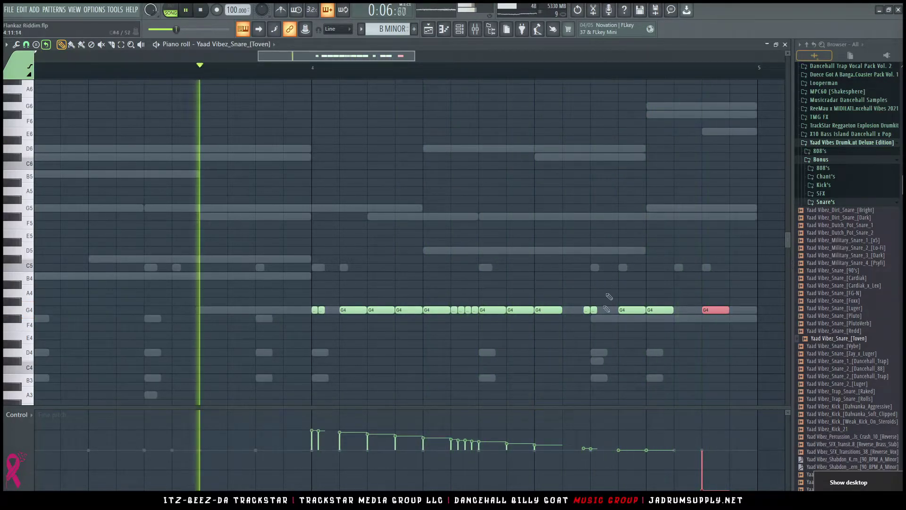
pyautogui.press('space')
pyautogui.press('space')
pyautogui.press('space')
pyautogui.press('space')
# Shorten the hits on steps 2 to 4 to under half a step and move step 6's chopped pieces onto step 7, replacing its hit
pyautogui.moveTo(411, 308); pyautogui.dragTo(337, 321)
pyautogui.moveTo(421, 310); pyautogui.dragTo(406, 309)
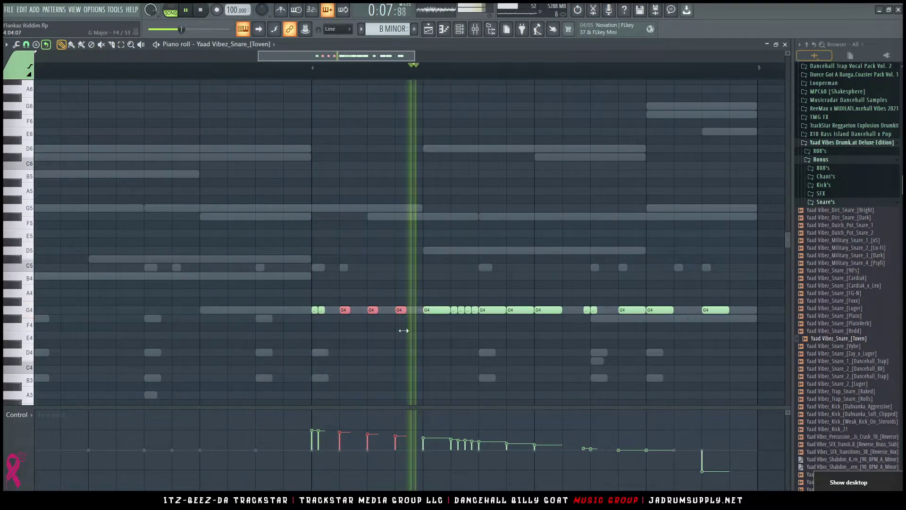
pyautogui.moveTo(454, 307); pyautogui.dragTo(478, 325)
pyautogui.click(18, 414)
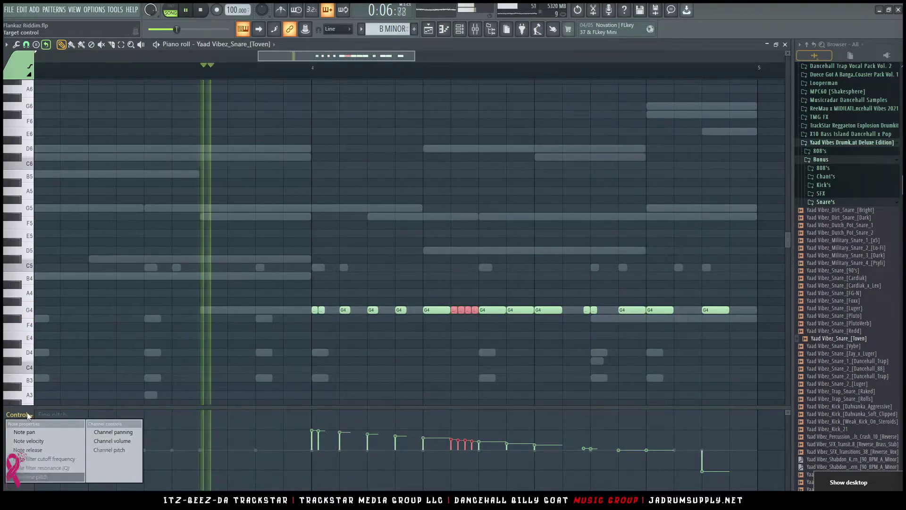
pyautogui.click(41, 439)
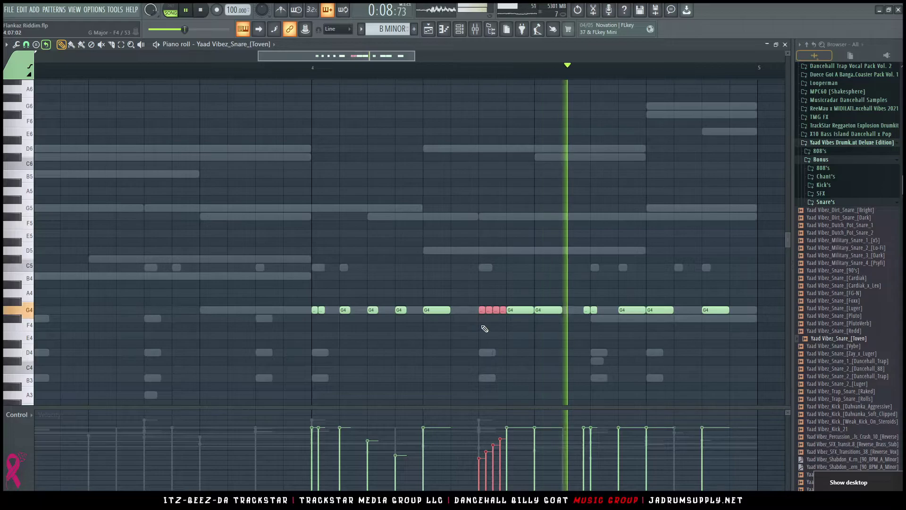
# Delete the last two chopped pieces on step 7 of bar 4 and replay the fill
pyautogui.keyDown('ctrl'); pyautogui.click(491, 311); pyautogui.keyUp('ctrl')
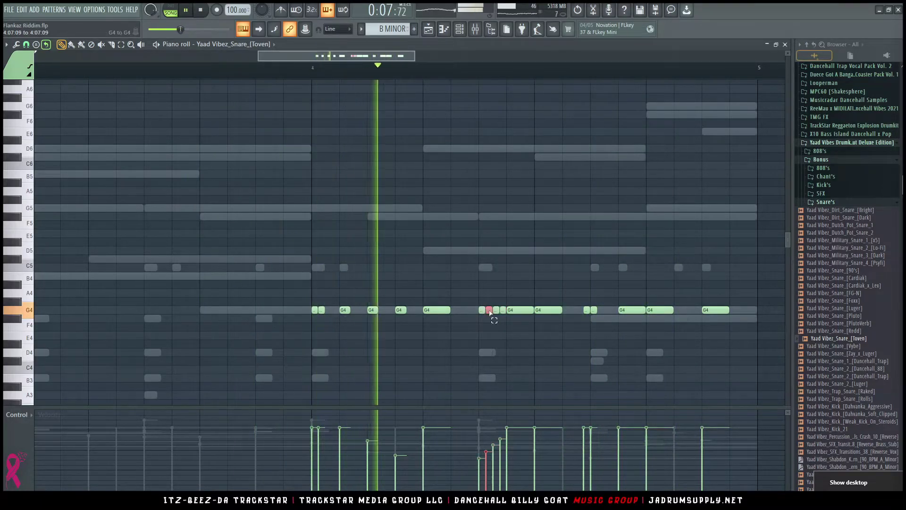
pyautogui.press('space')
pyautogui.press('space')
pyautogui.rightClick(496, 311)
pyautogui.rightClick(503, 311)
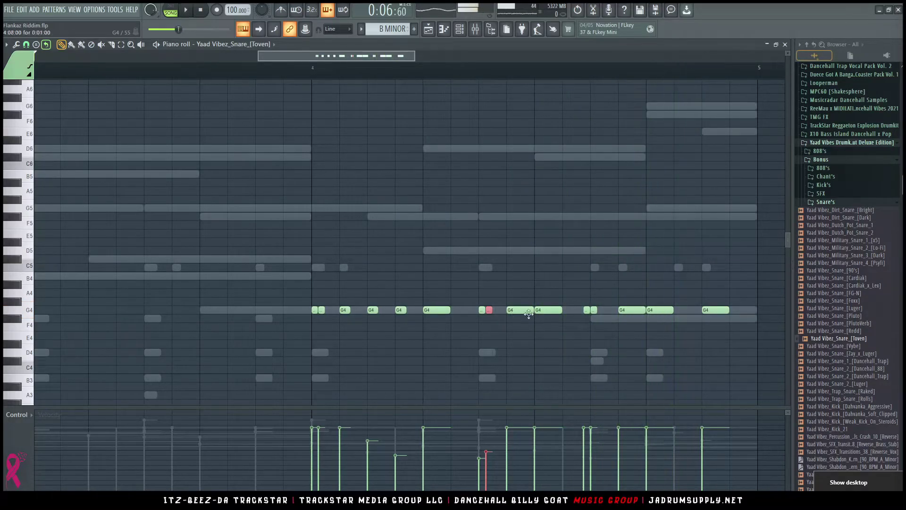
# Delete the short hit just before step 11 and the step 12 hit of bar 4, auditioning the fill
pyautogui.rightClick(585, 310)
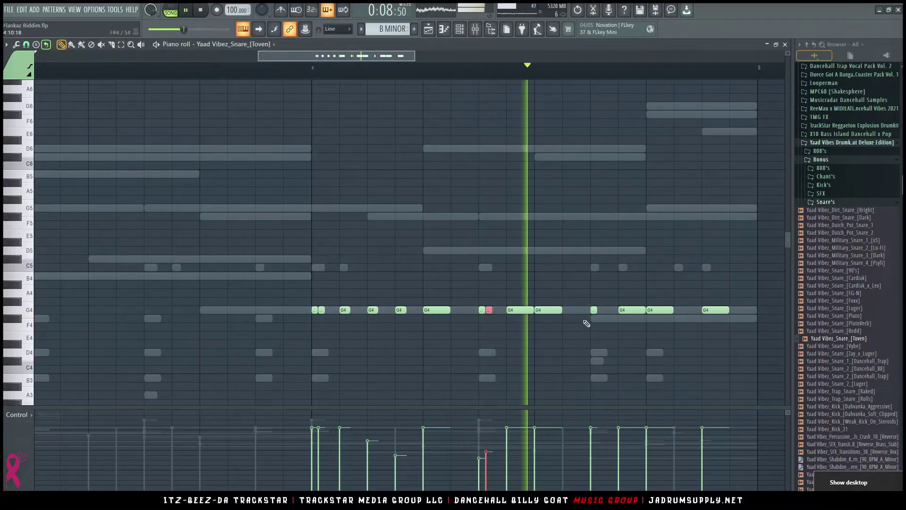
pyautogui.press('space')
pyautogui.press('space')
pyautogui.rightClick(631, 310)
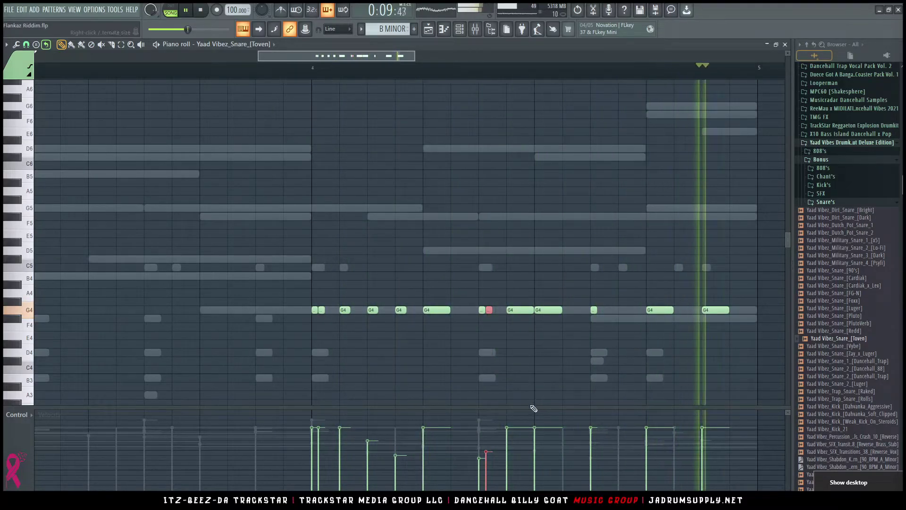
# Raise the fine pitch of the hits before step 15 to one equal level and add G4 hits on steps 14 and 16 of bar 4
pyautogui.click(24, 417)
pyautogui.click(37, 477)
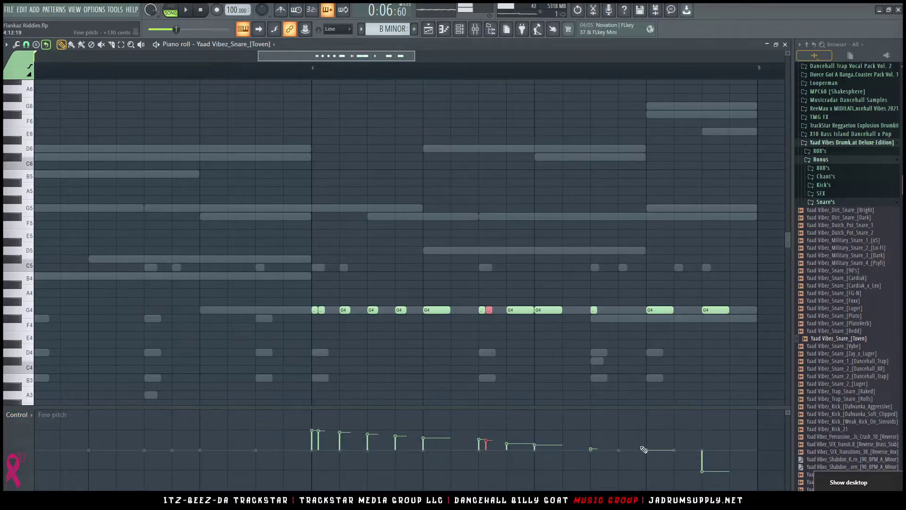
pyautogui.moveTo(674, 327); pyautogui.dragTo(292, 314)
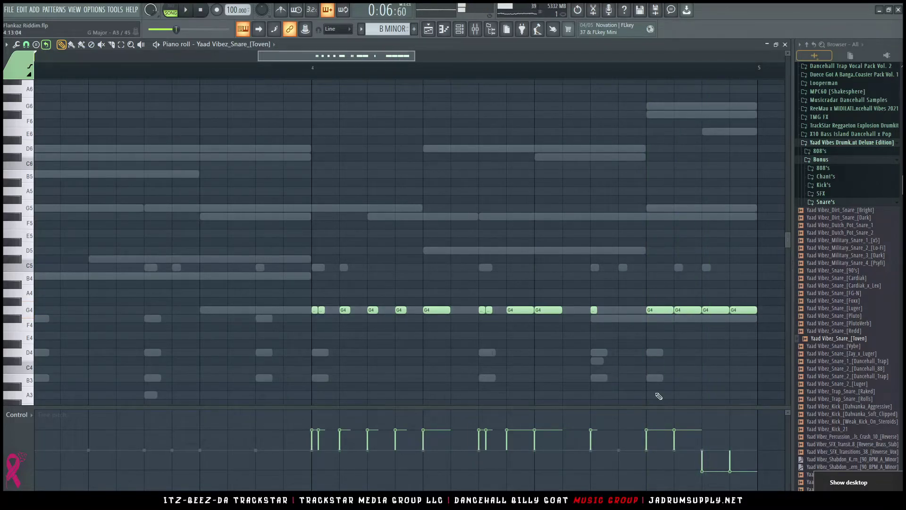
# Pan the last four hits of bar 4 fully to alternating sides using note pan
pyautogui.click(31, 416)
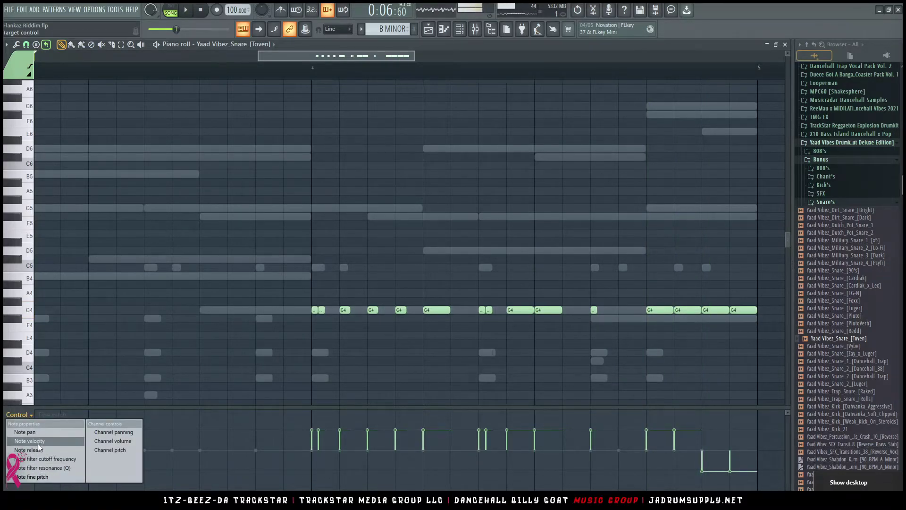
pyautogui.click(46, 433)
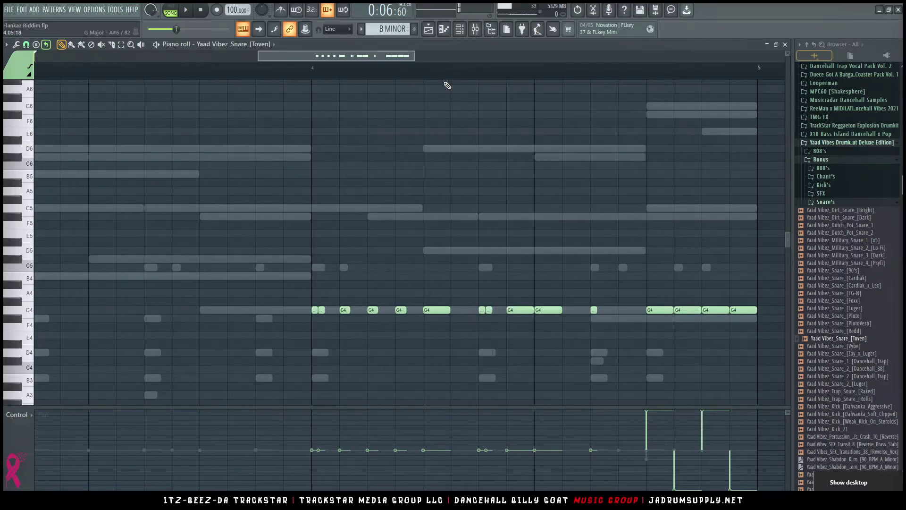
# Balance the Toven snare's mixer track against the beat, setting its volume to -5.8 dB
pyautogui.scroll(-8, 449, 75)
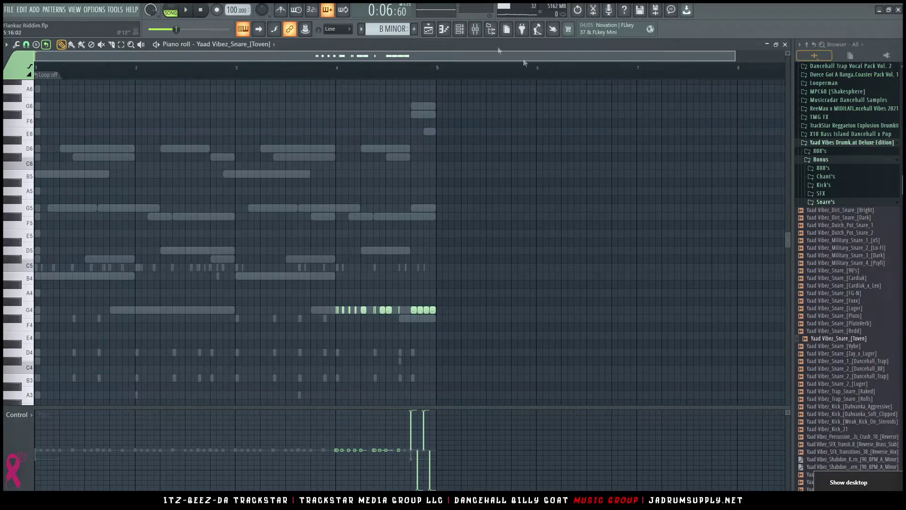
pyautogui.click(476, 30)
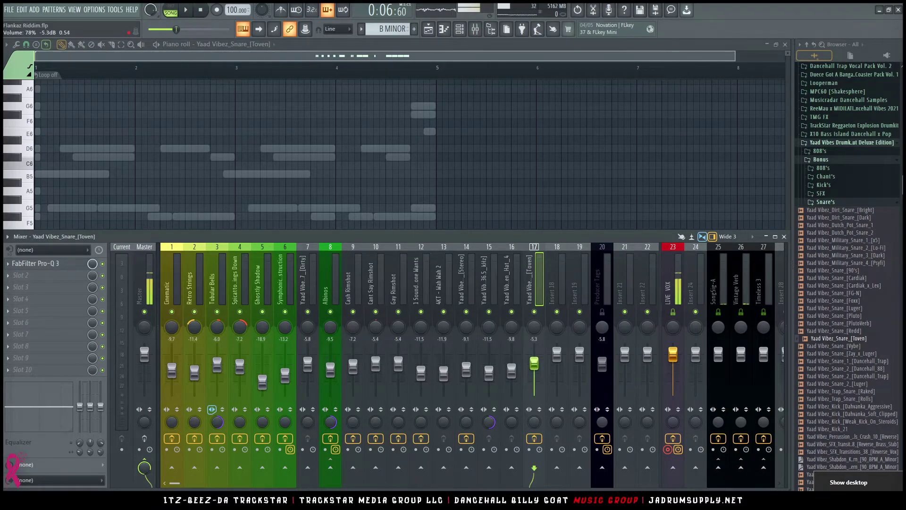
pyautogui.press('F9')
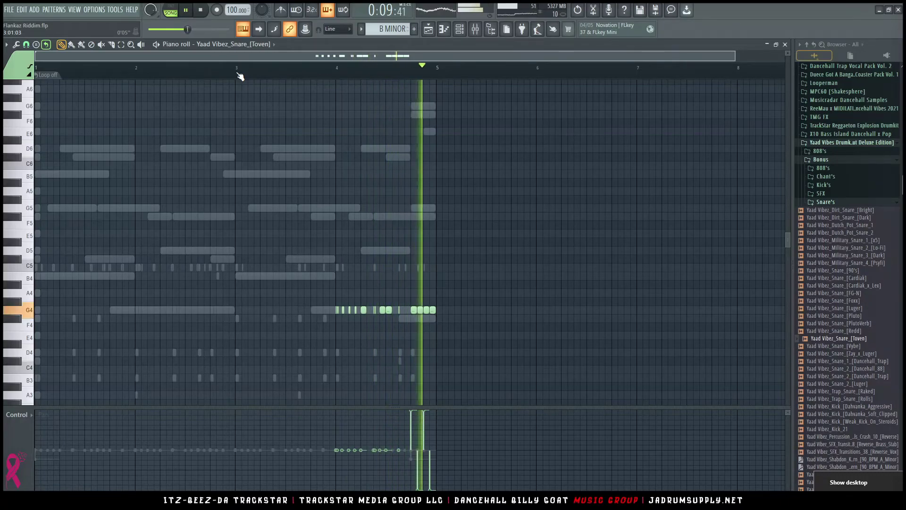
pyautogui.click(475, 30)
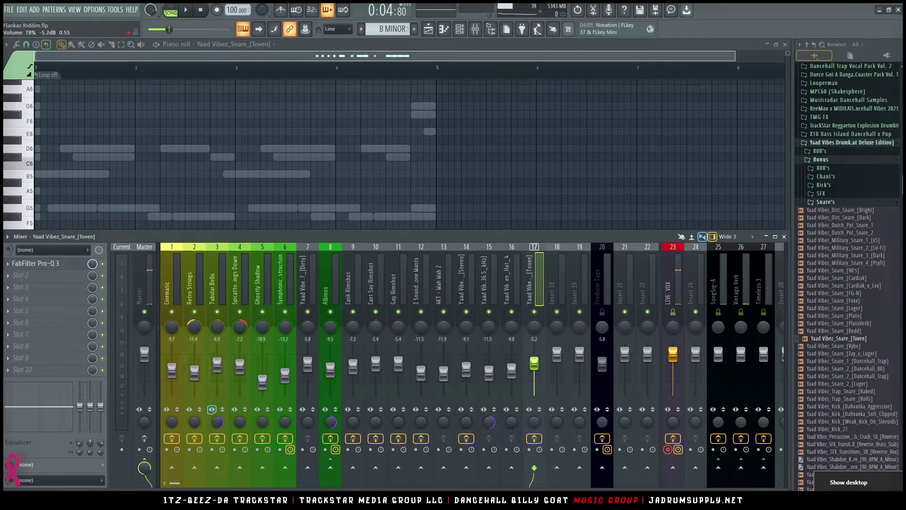
pyautogui.click(147, 284)
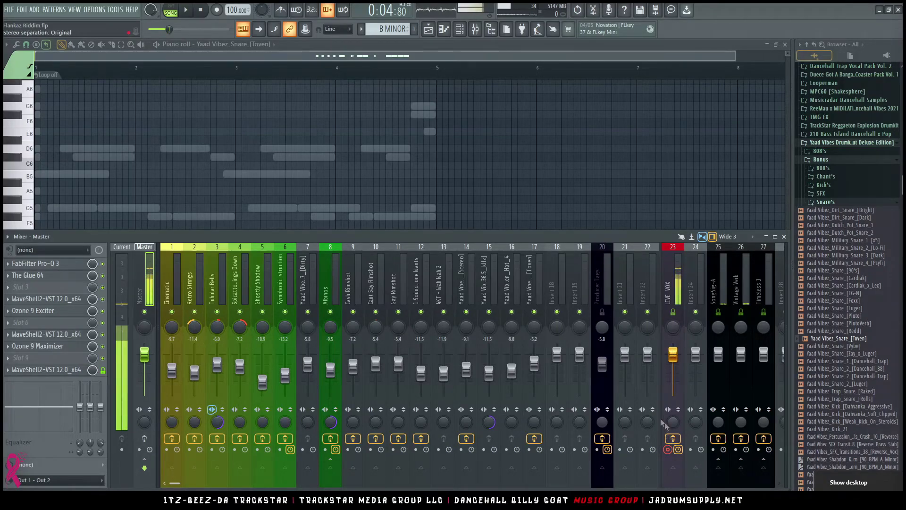
# Play the beat while checking the LIVE VOX mixer track, and close the mixer
pyautogui.press('space')
pyautogui.click(675, 323)
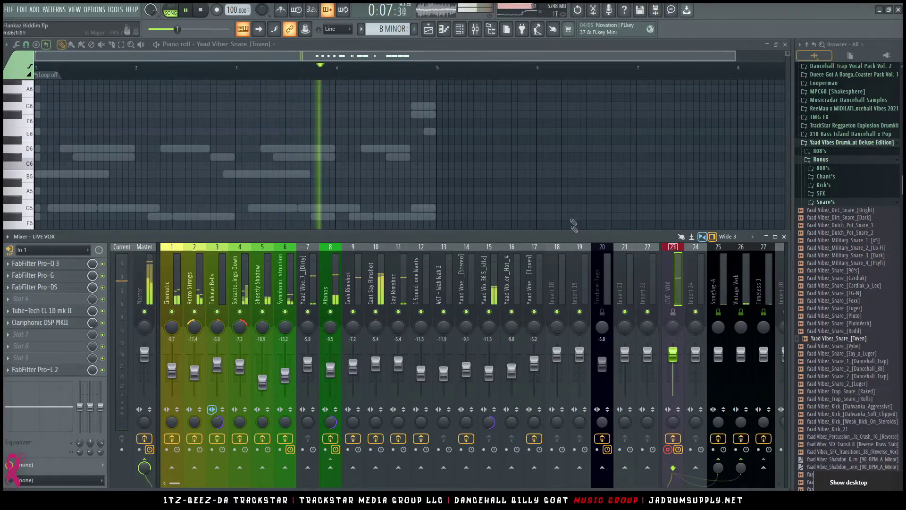
pyautogui.press('F9')
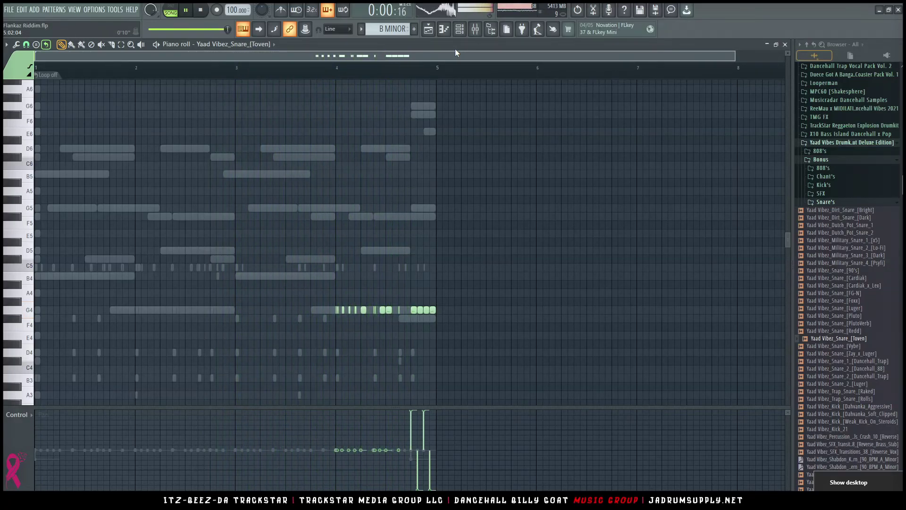
# Reopen the Toven snare's piano roll and export the notes as the MIDI file 100_Bpm_[Roll_3] in the Free_Snare_Rool_Pack folder
pyautogui.click(429, 32)
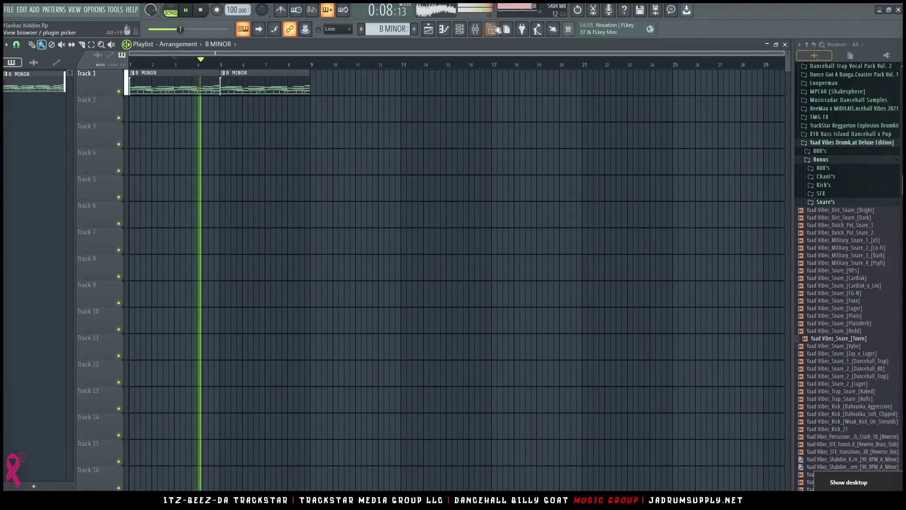
pyautogui.press('F6')
pyautogui.click(581, 309)
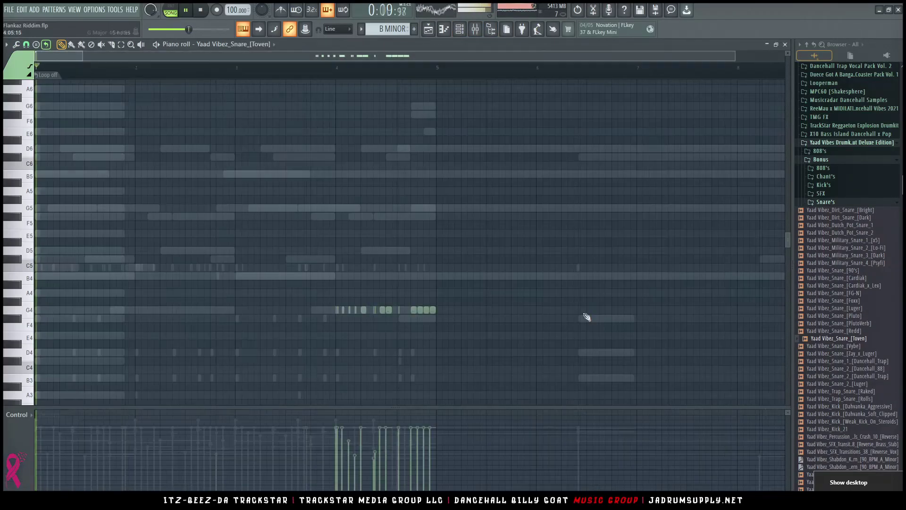
pyautogui.hotkey('ctrl', 'shift', 'm')
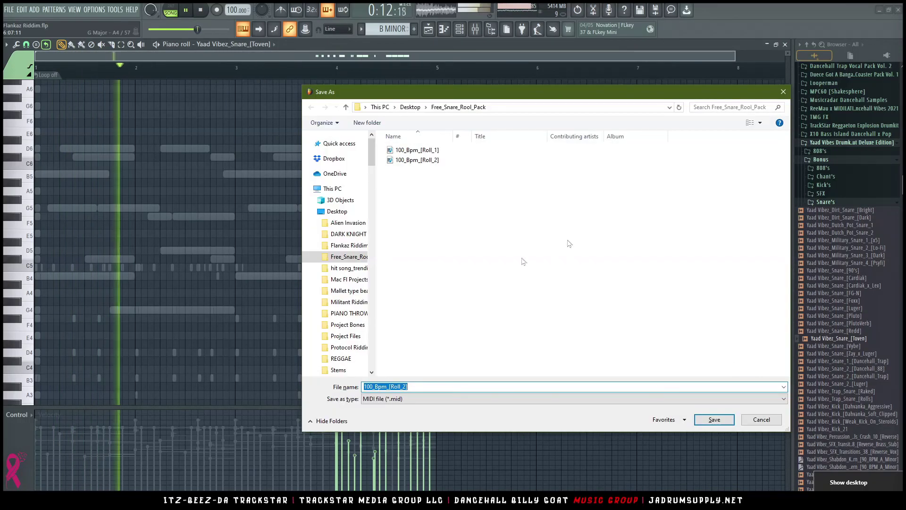
pyautogui.click(405, 387)
pyautogui.press('BackSpace')
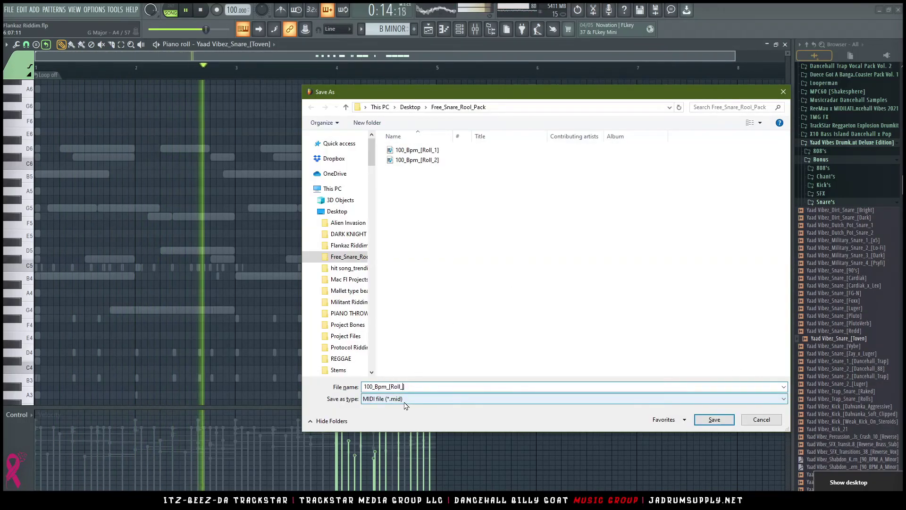
pyautogui.write('3')
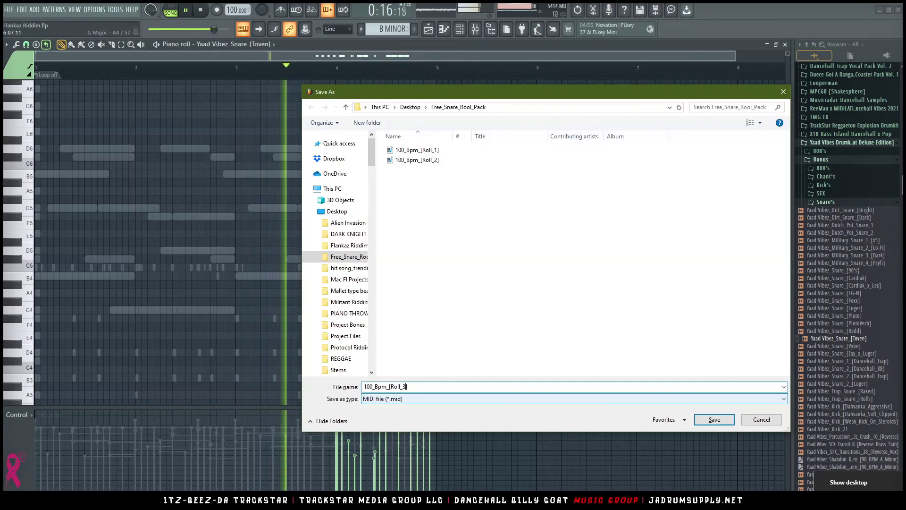
pyautogui.press('Return')
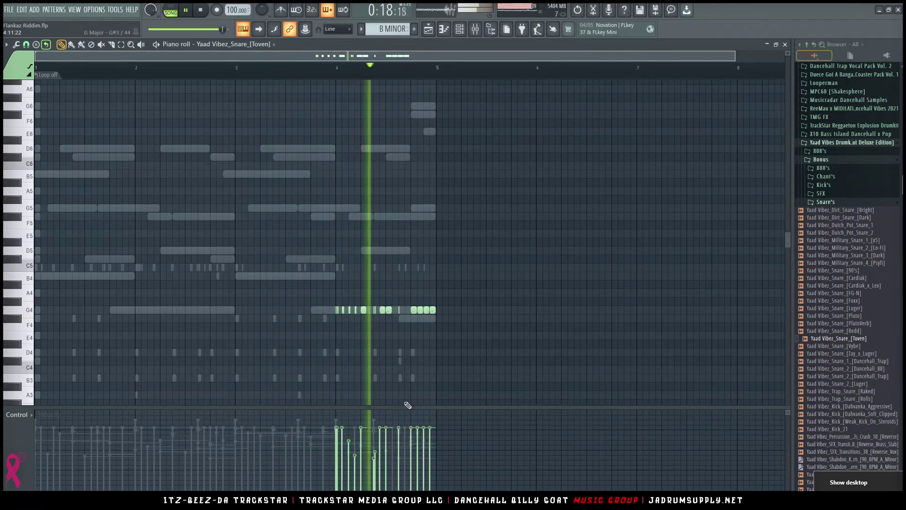